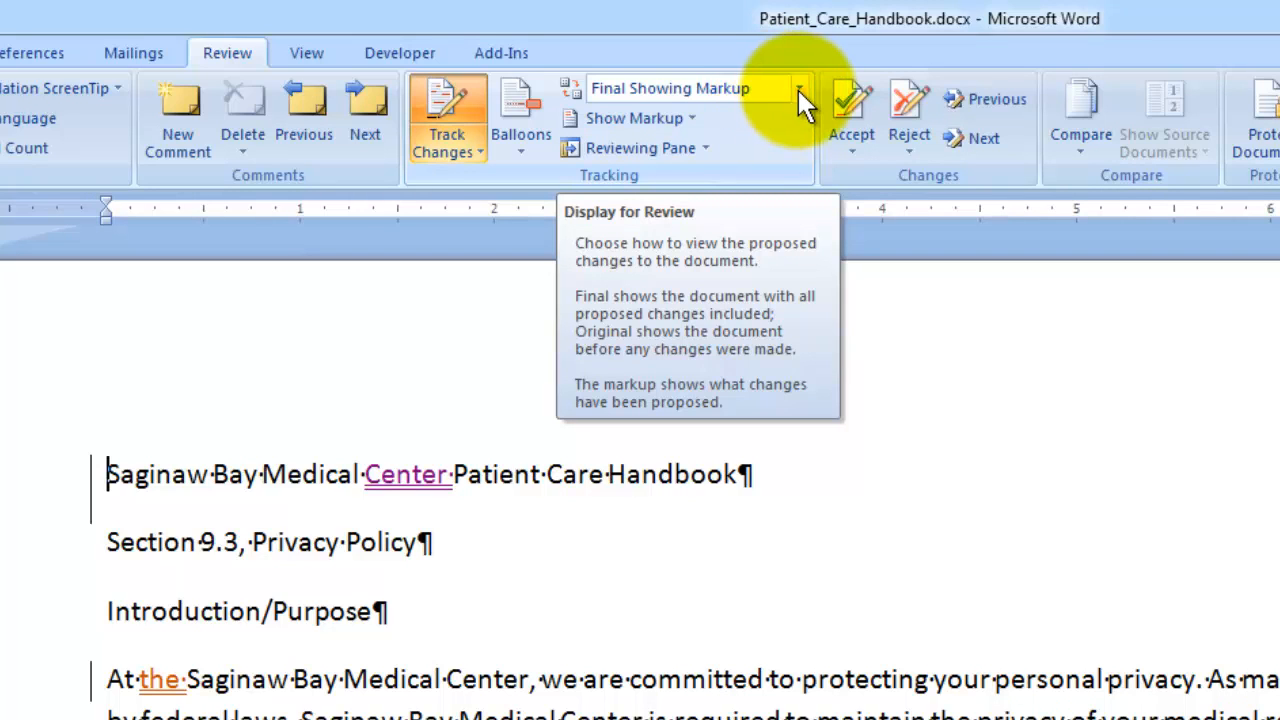
# Display the document as Original, and as Original Showing Markup to inspect the title insertion and the comment on Patient Information
pyautogui.click(799, 89)
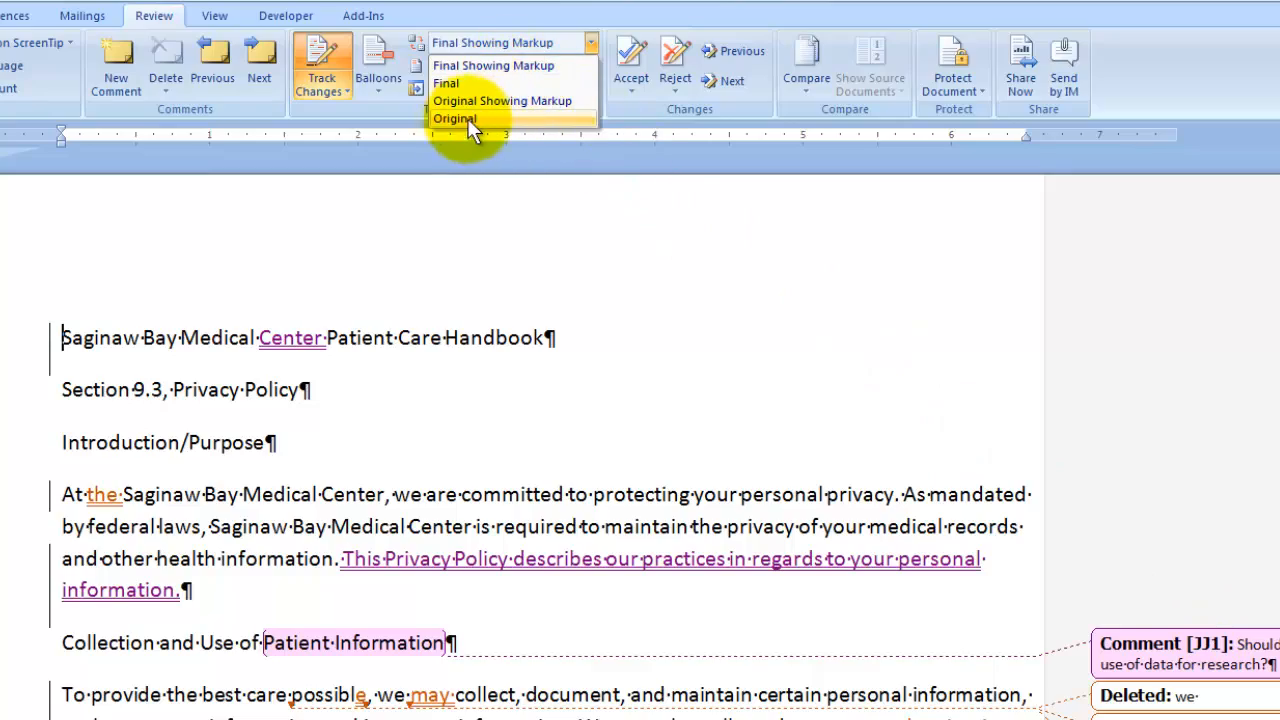
pyautogui.click(467, 118)
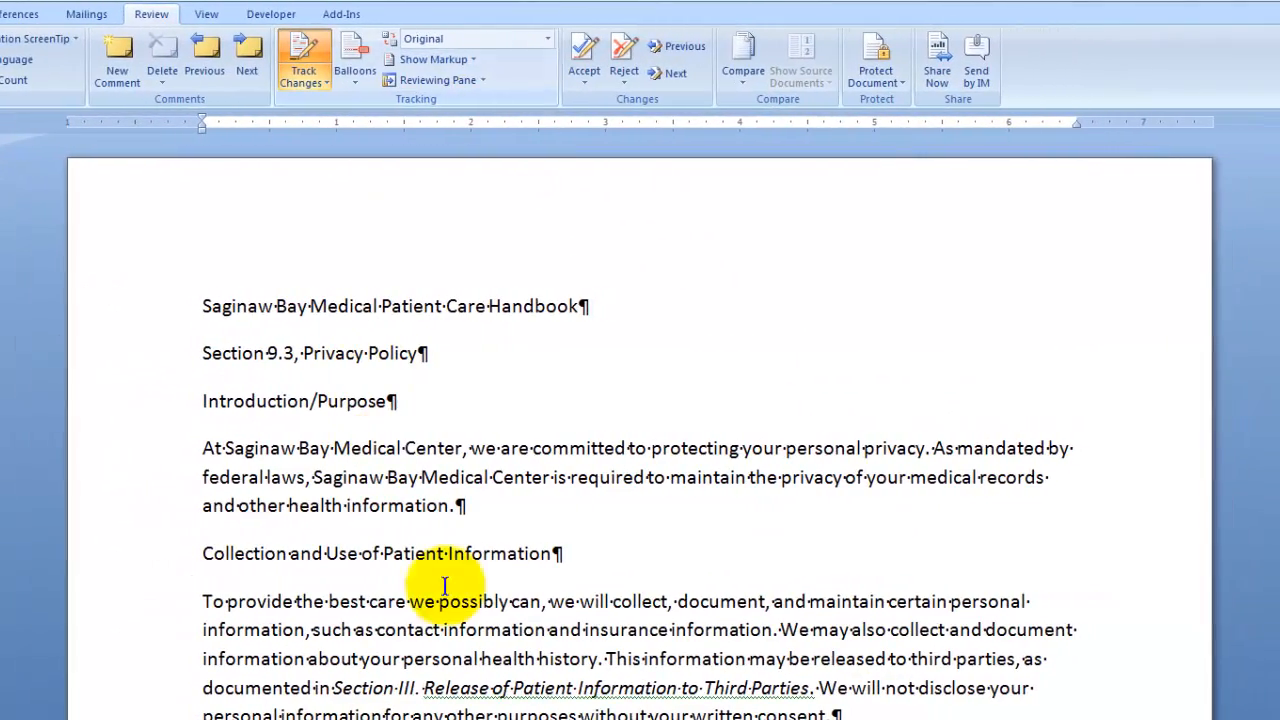
pyautogui.click(548, 39)
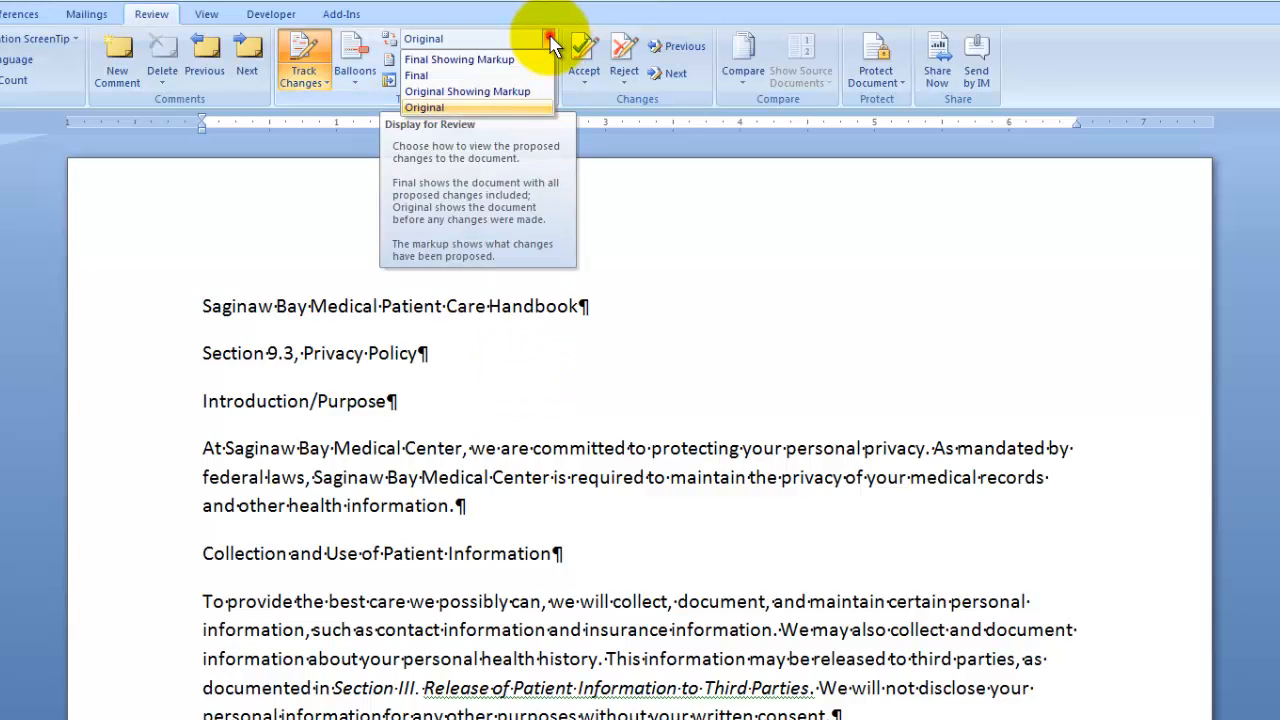
pyautogui.click(529, 91)
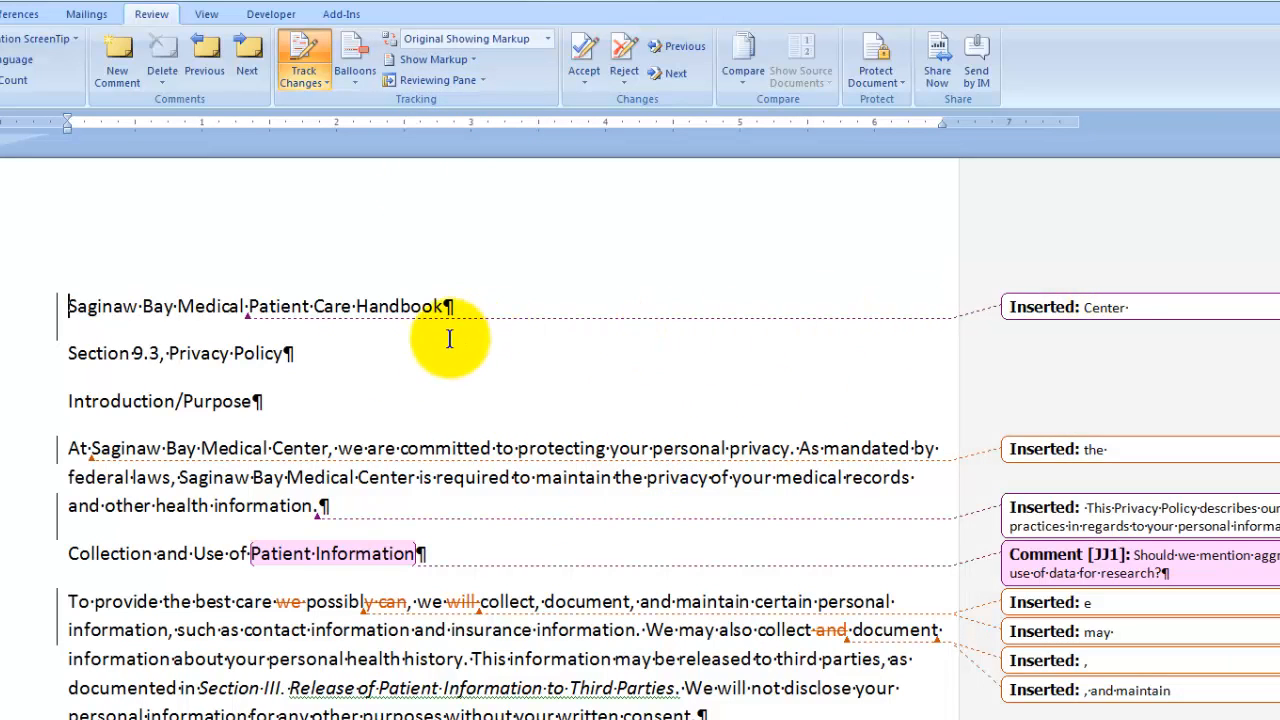
pyautogui.moveTo(247, 313)
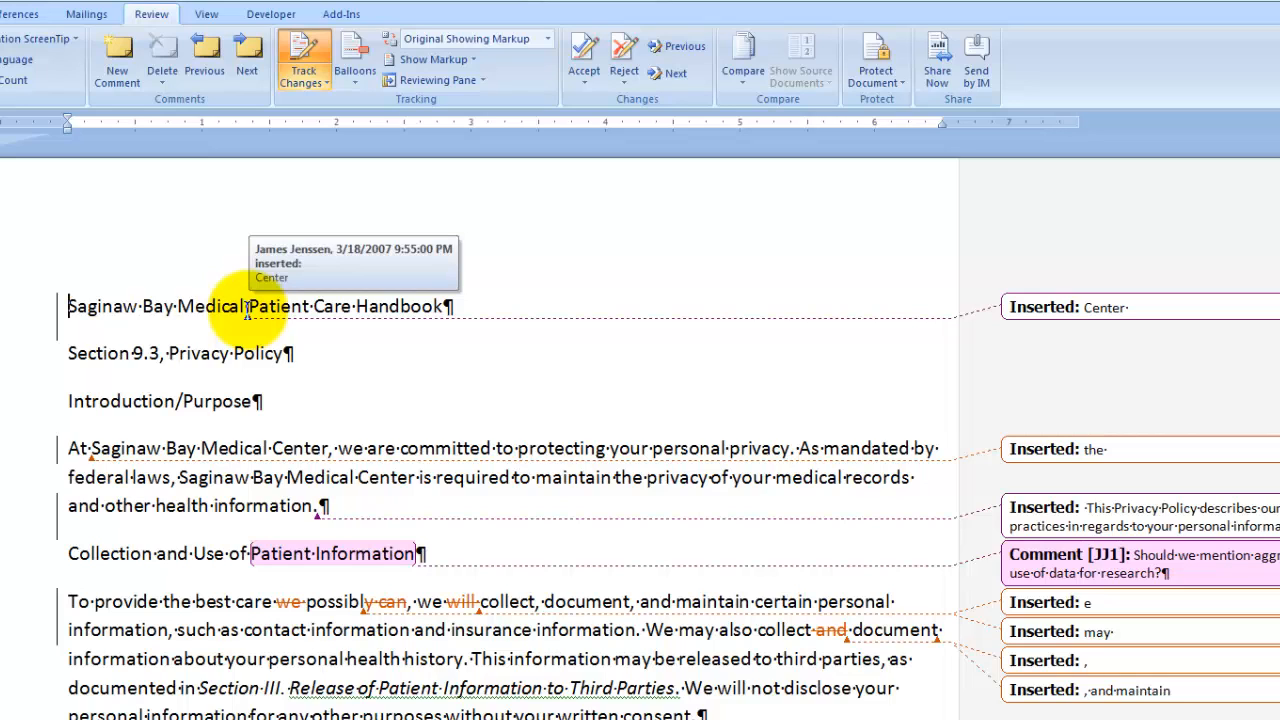
pyautogui.moveTo(336, 553)
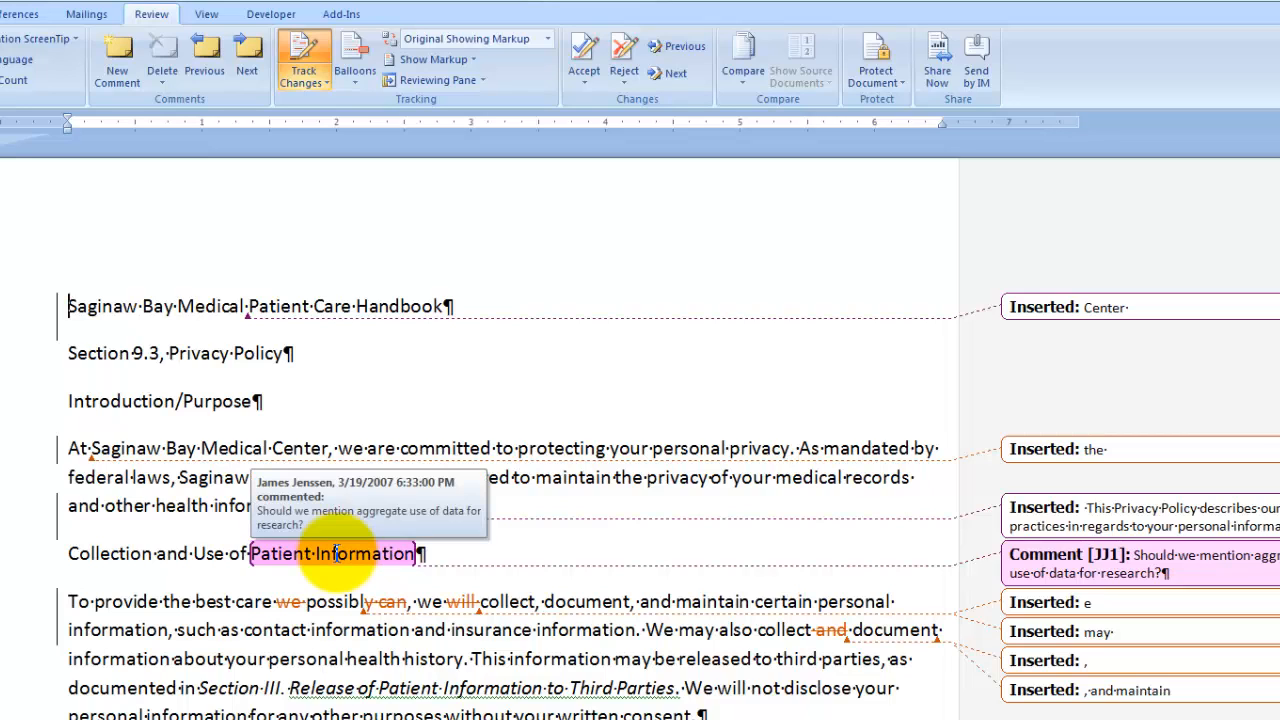
pyautogui.moveTo(384, 603)
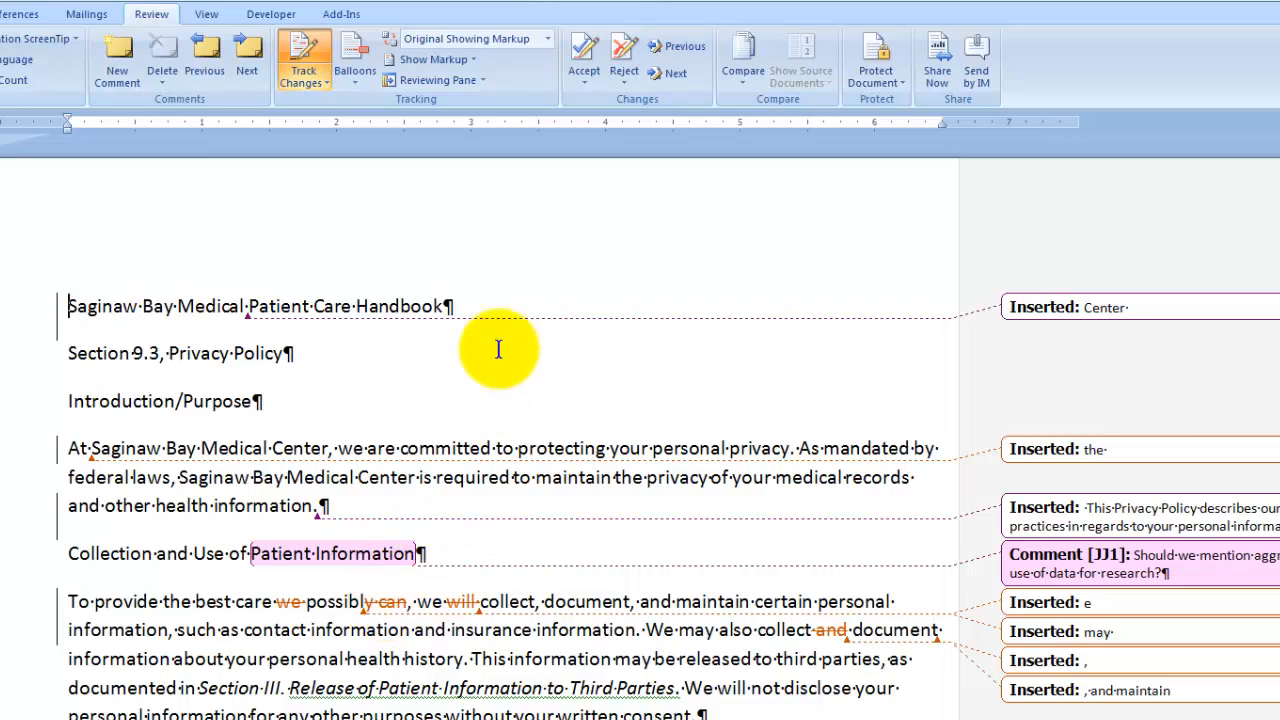
# Preview the Final version of the document without markup and return the review display to Final Showing Markup
pyautogui.click(547, 38)
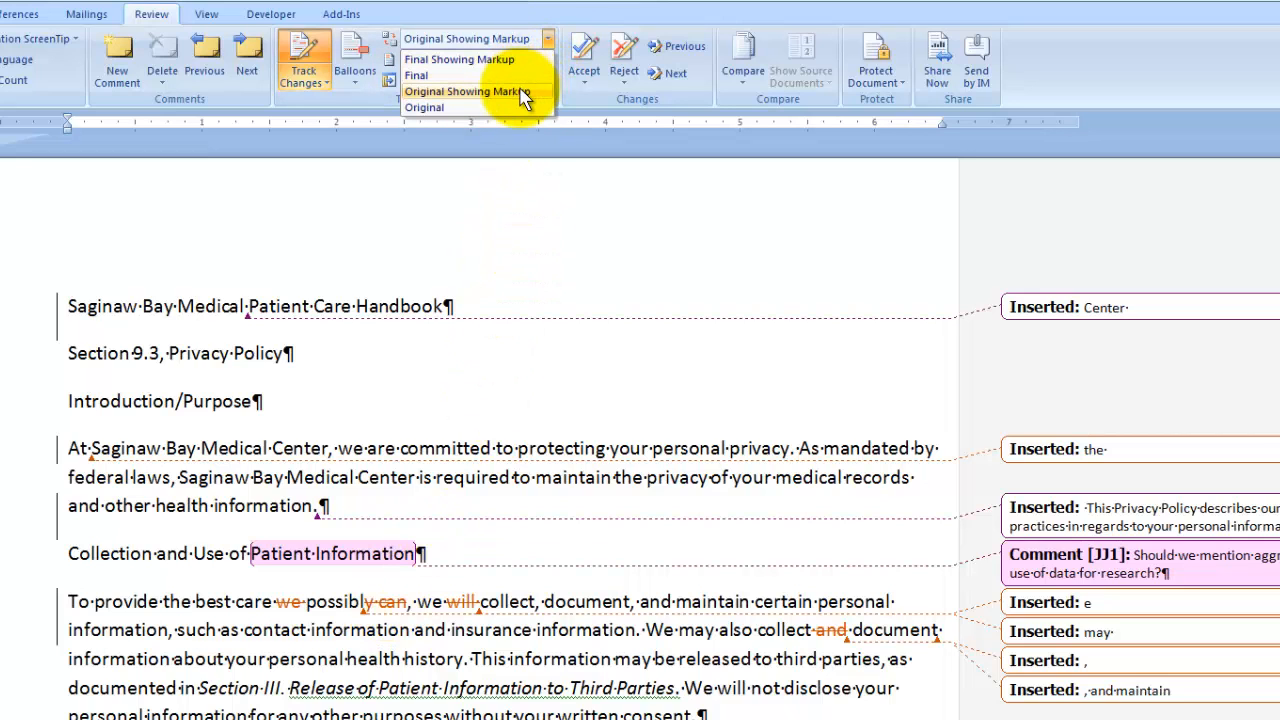
pyautogui.click(450, 76)
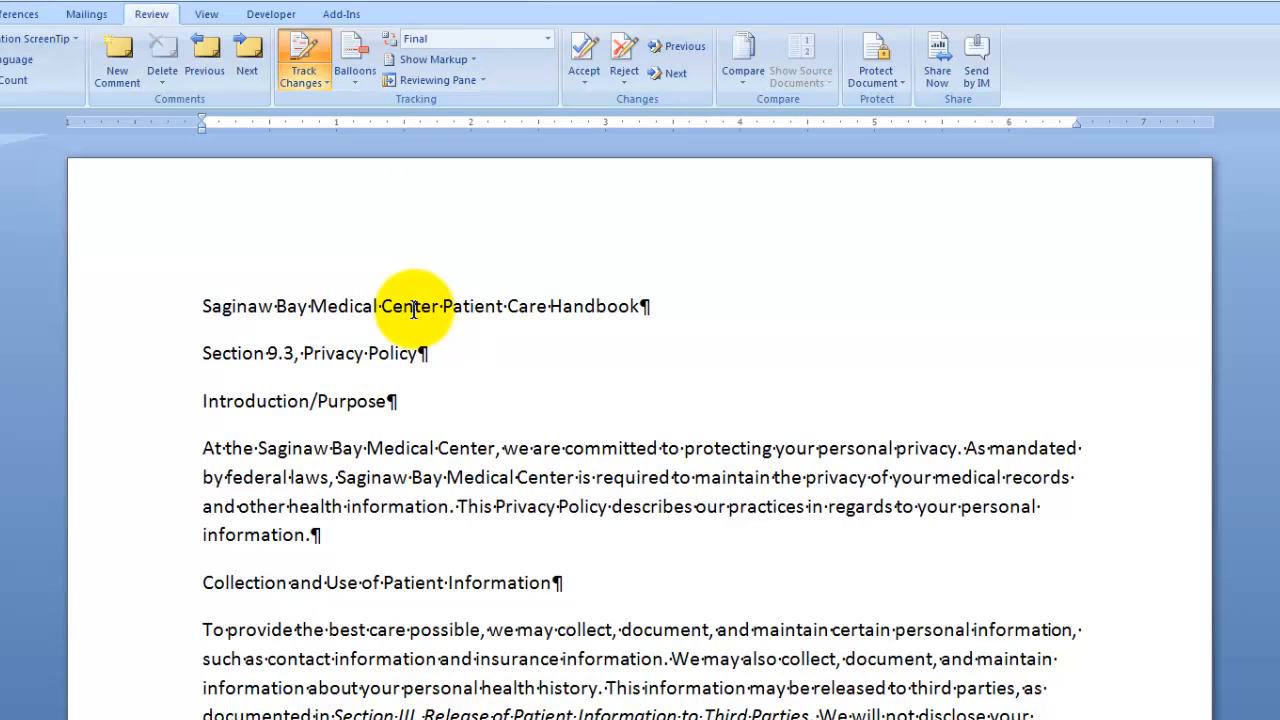
pyautogui.click(547, 41)
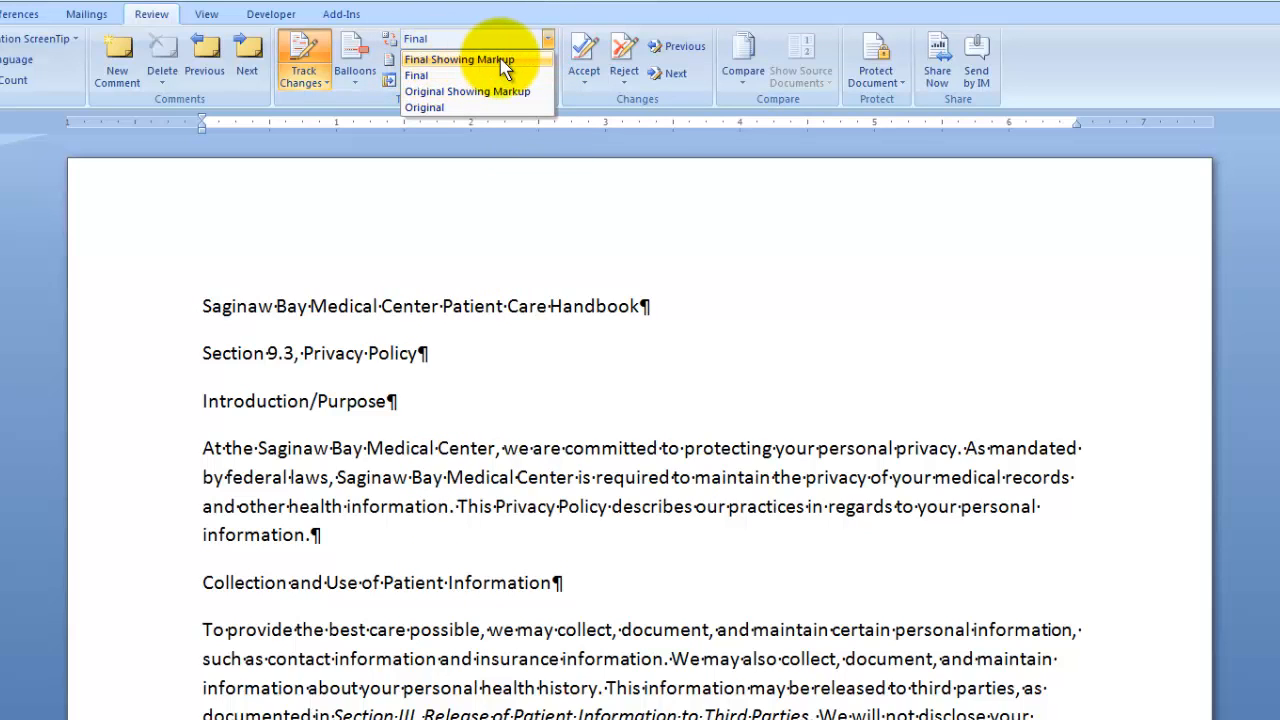
pyautogui.click(503, 60)
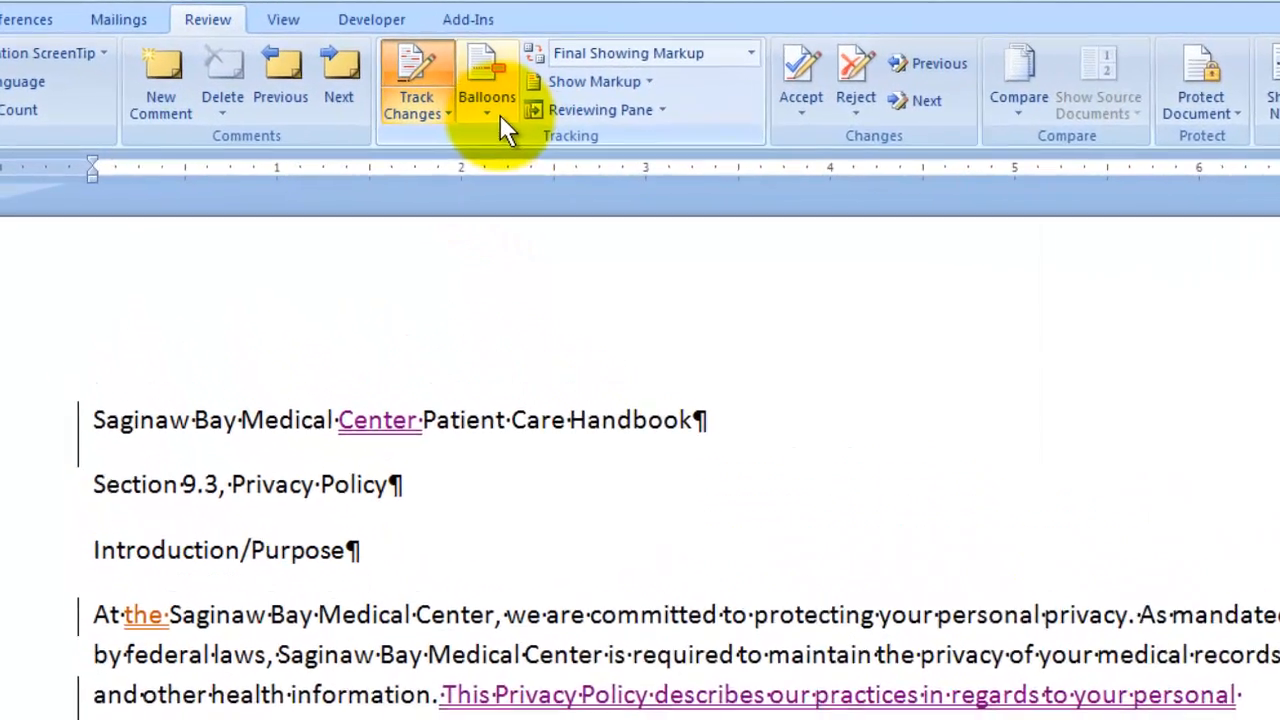
# Show all revisions inline and examine the inline changes and the comments attached to Patient Information and Customer Service
pyautogui.click(416, 99)
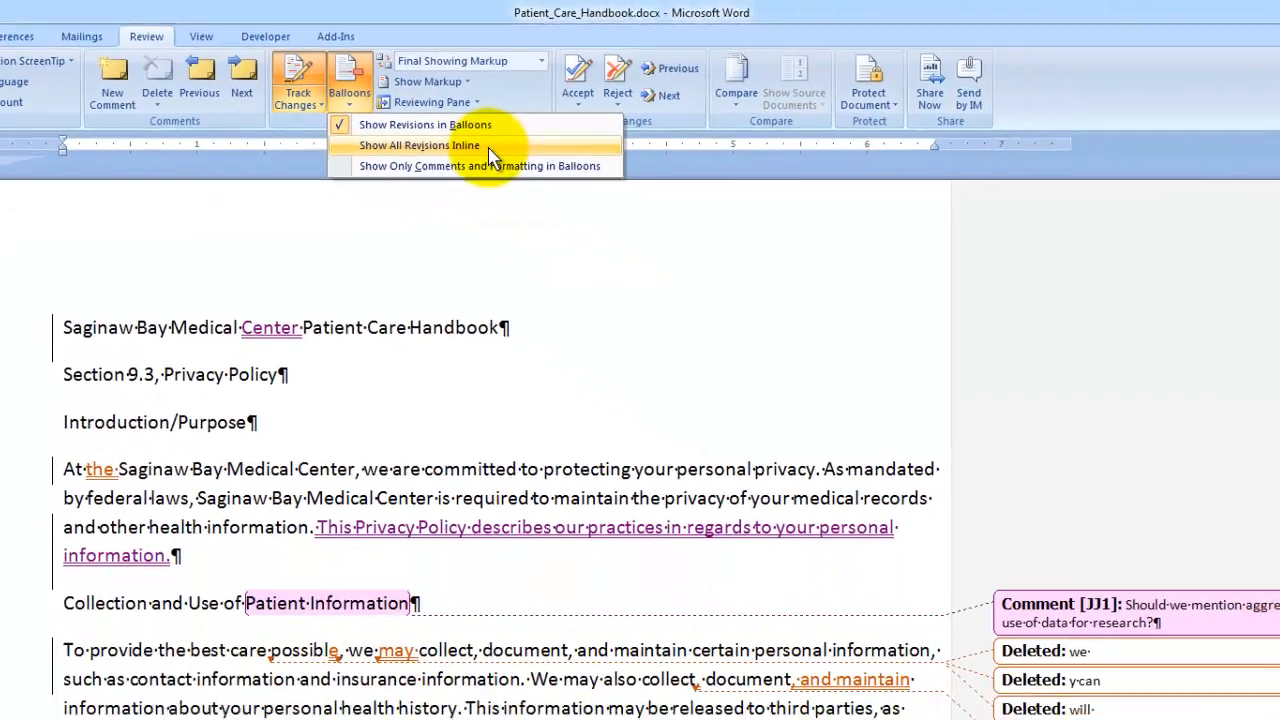
pyautogui.click(733, 219)
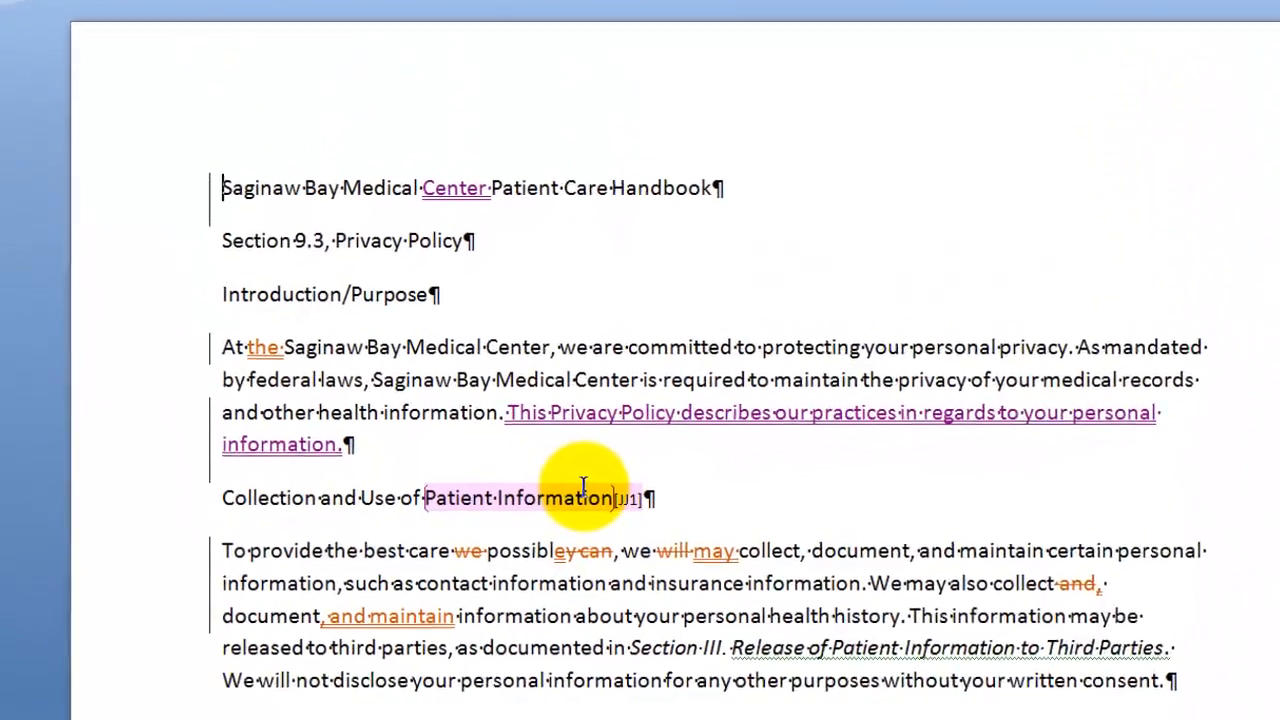
pyautogui.moveTo(466, 532)
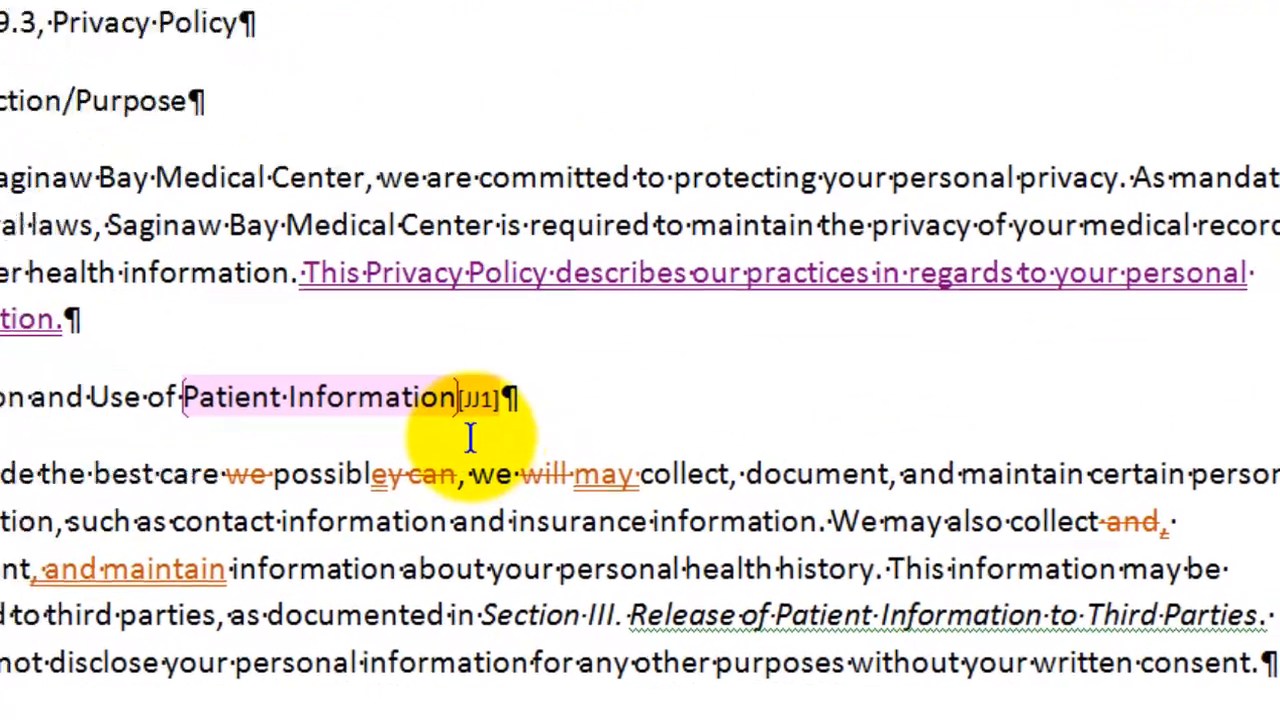
pyautogui.moveTo(478, 432)
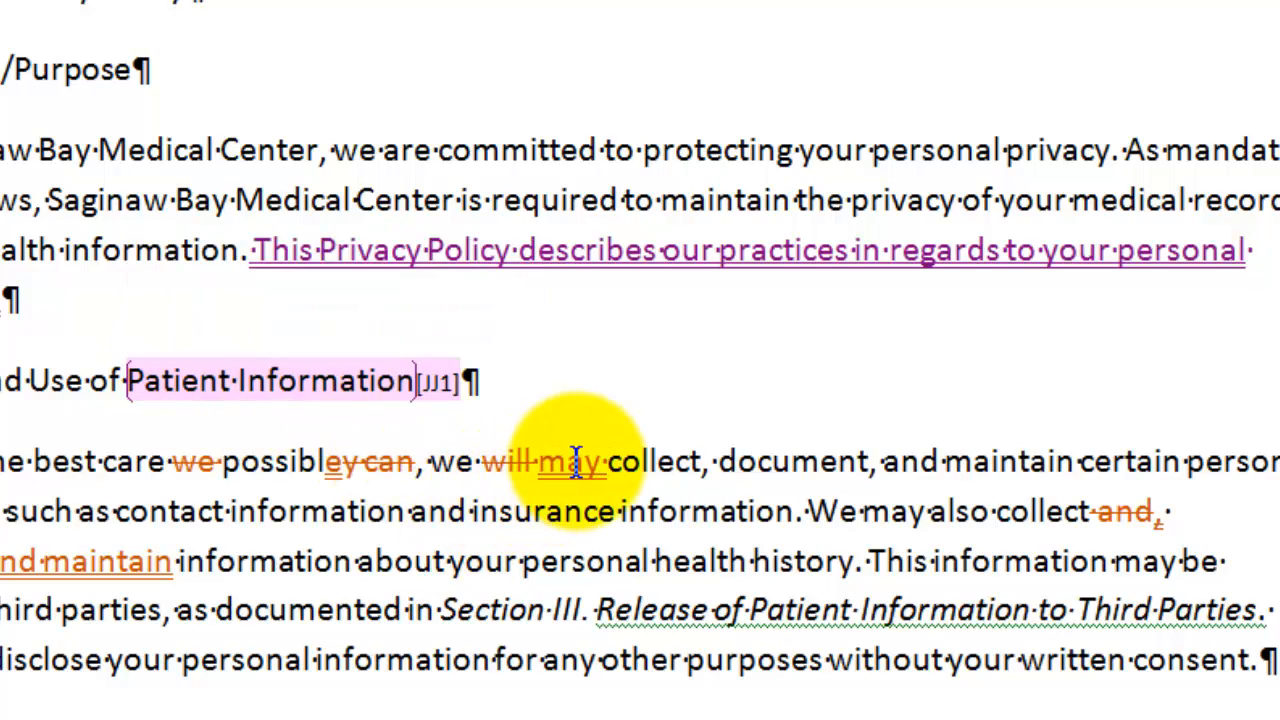
pyautogui.moveTo(576, 464)
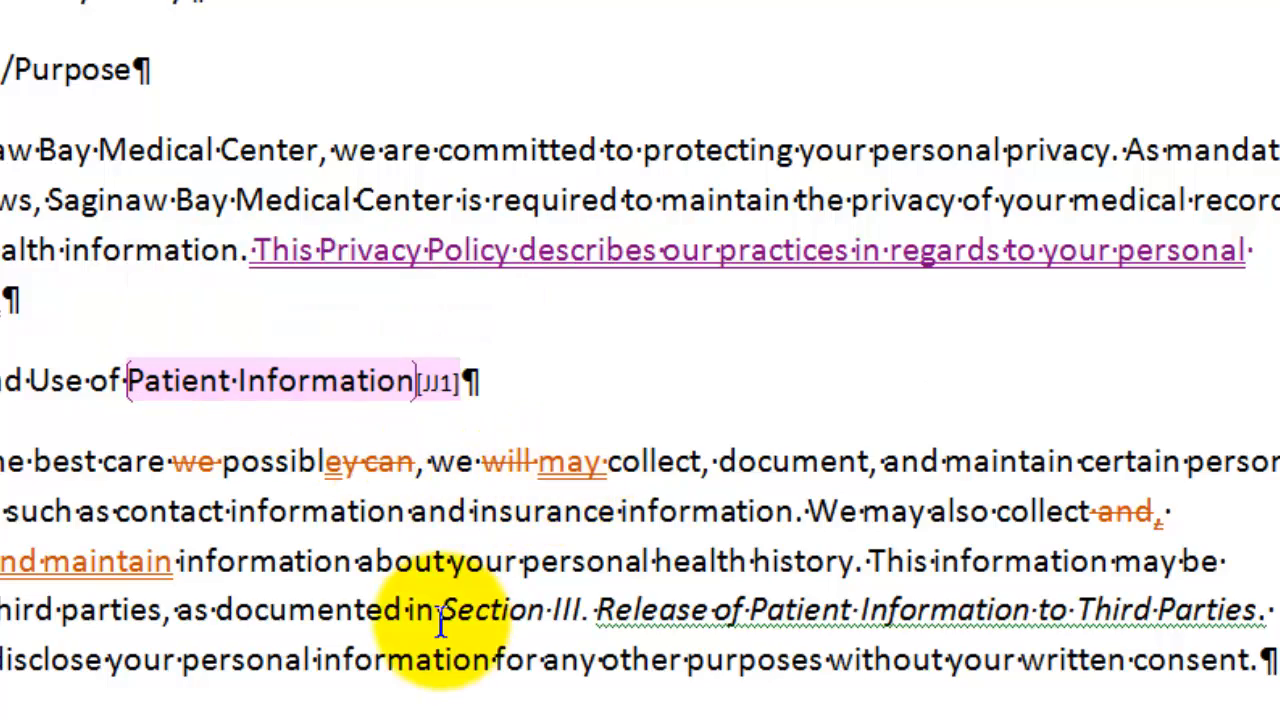
pyautogui.scroll(-9, 443, 620)
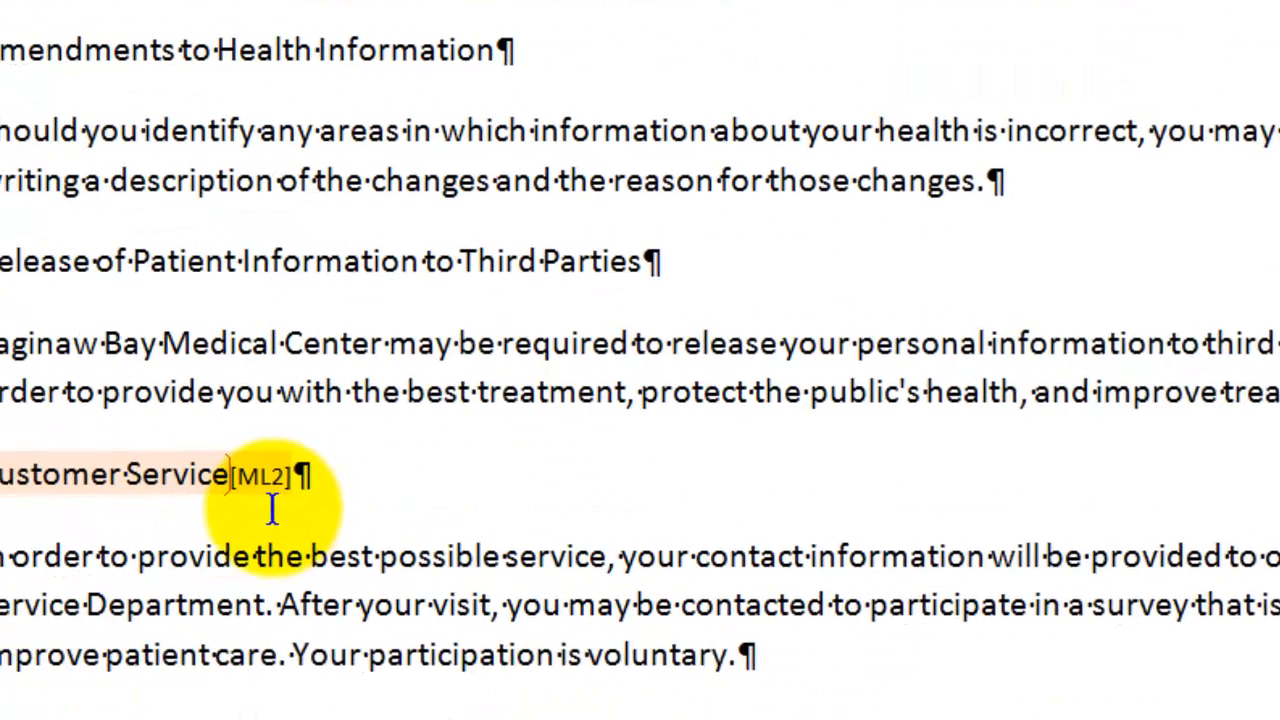
pyautogui.moveTo(256, 479)
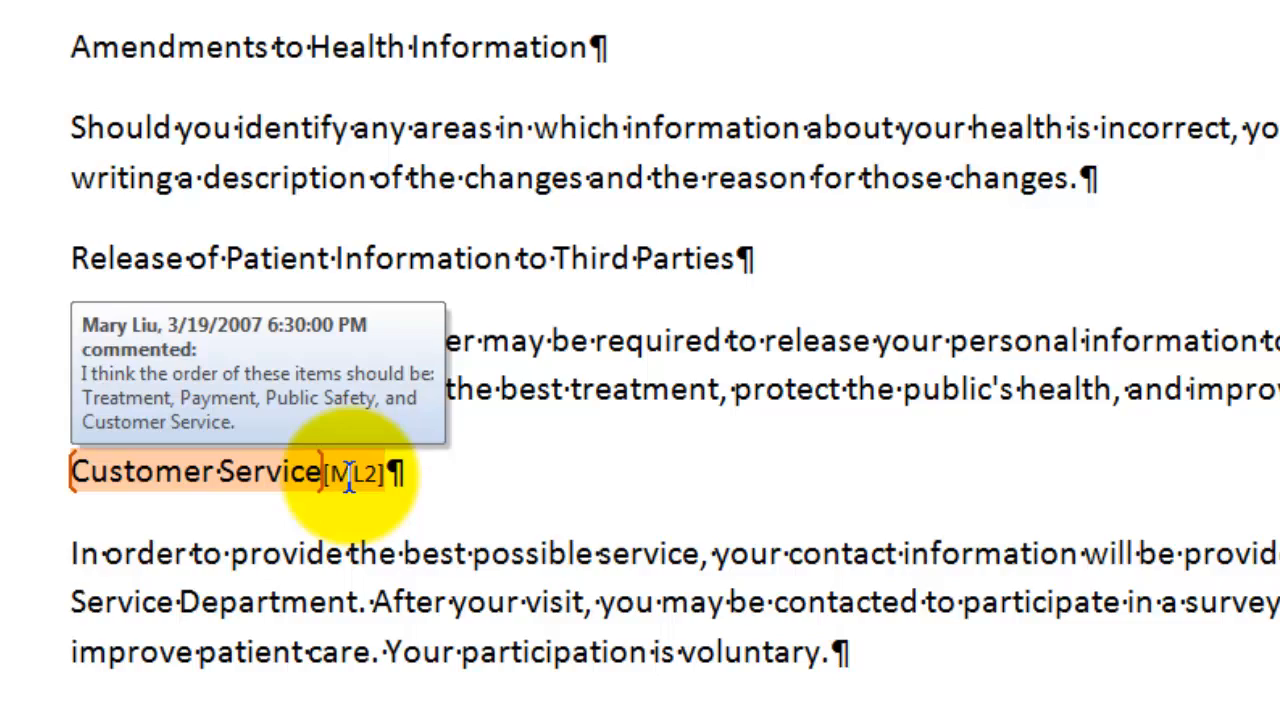
pyautogui.scroll(-5, 634, 551)
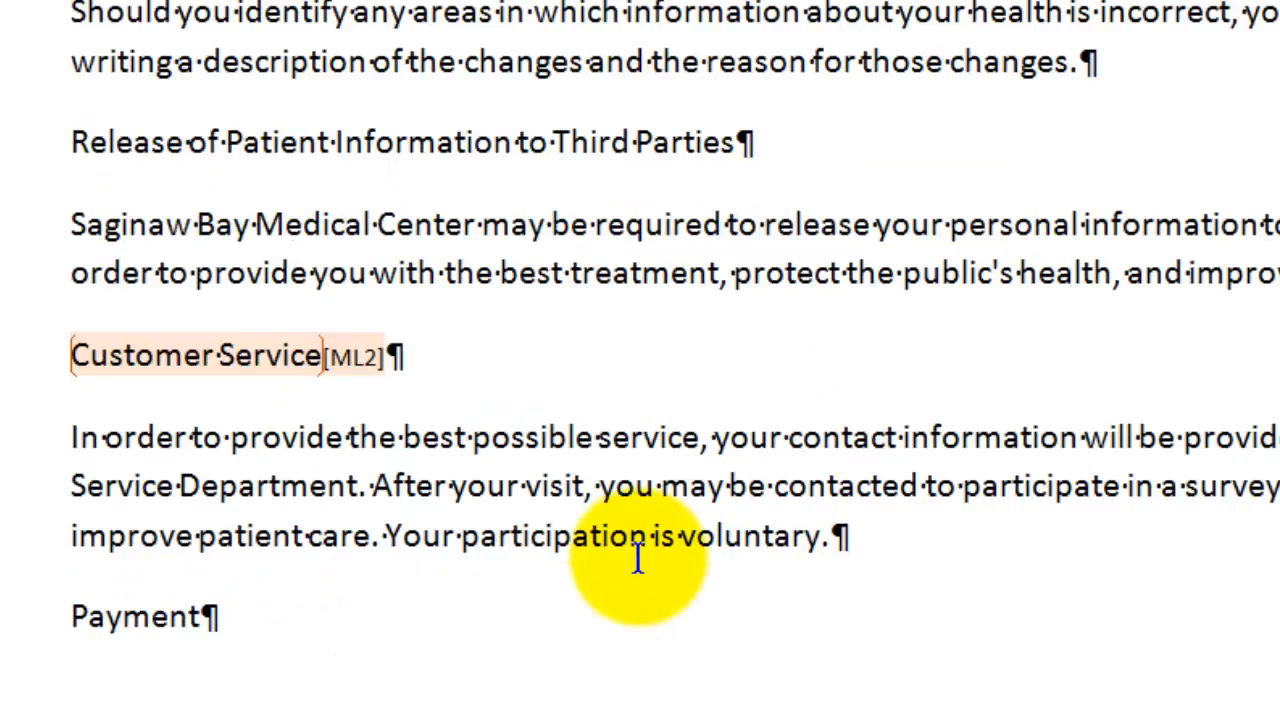
pyautogui.scroll(-9, 638, 557)
pyautogui.scroll(11, 638, 557)
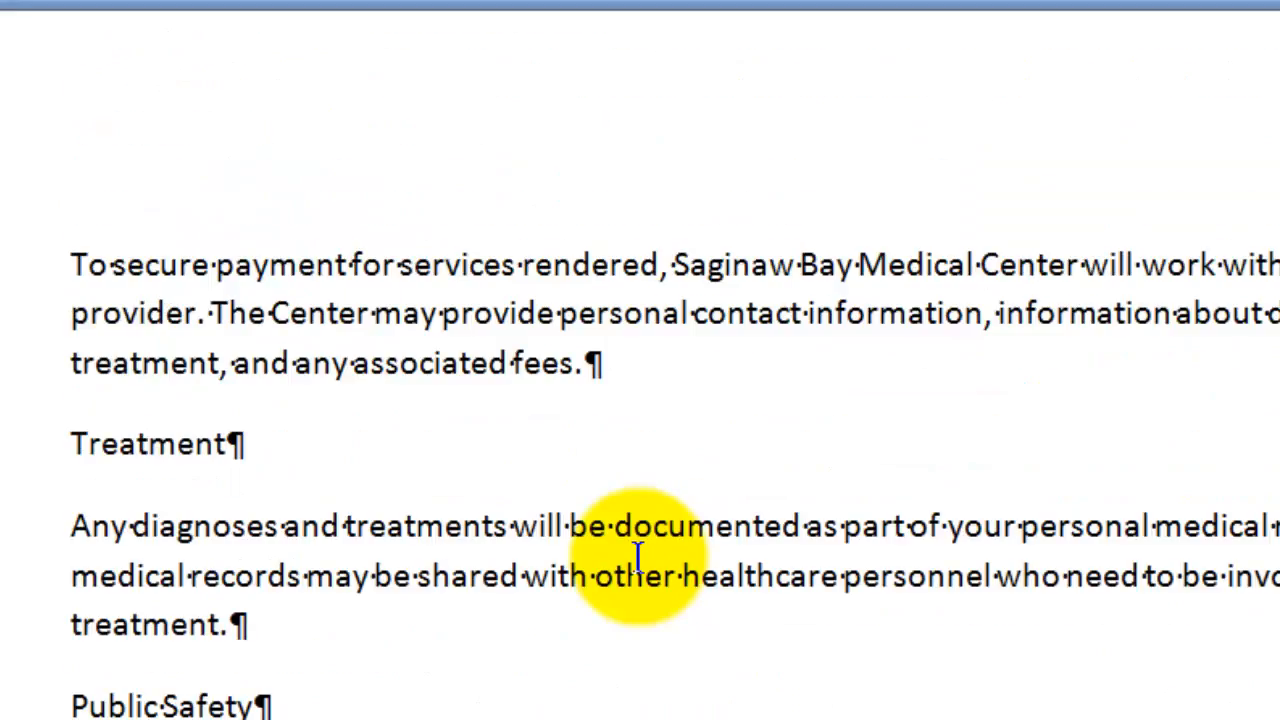
pyautogui.scroll(12, 638, 557)
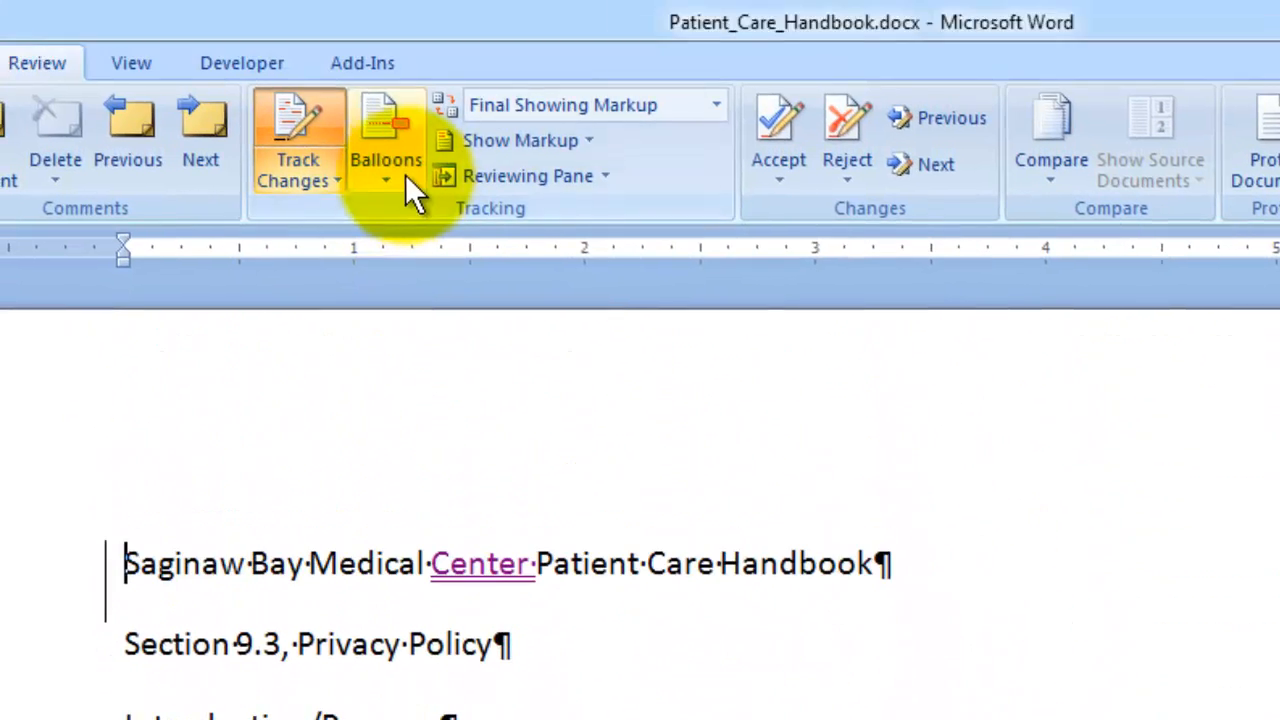
# Show only comments and formatting in balloons and look through the comment balloons in the document
pyautogui.click(401, 174)
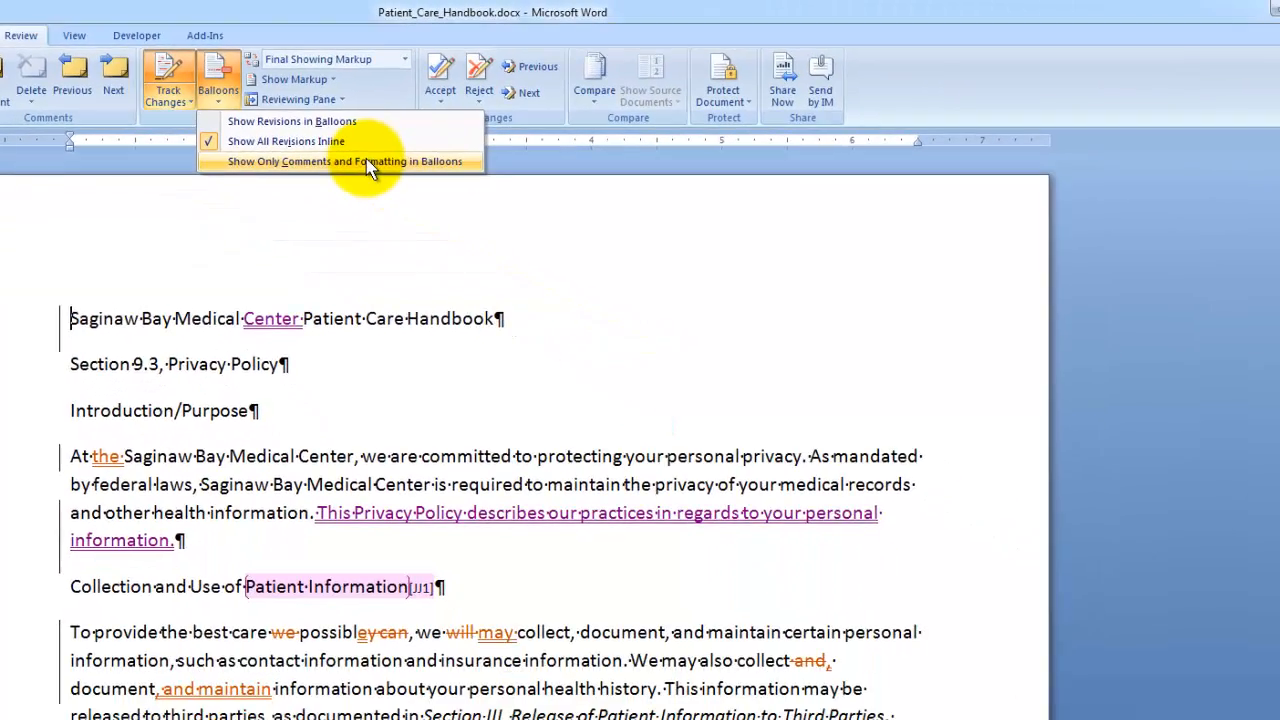
pyautogui.click(505, 212)
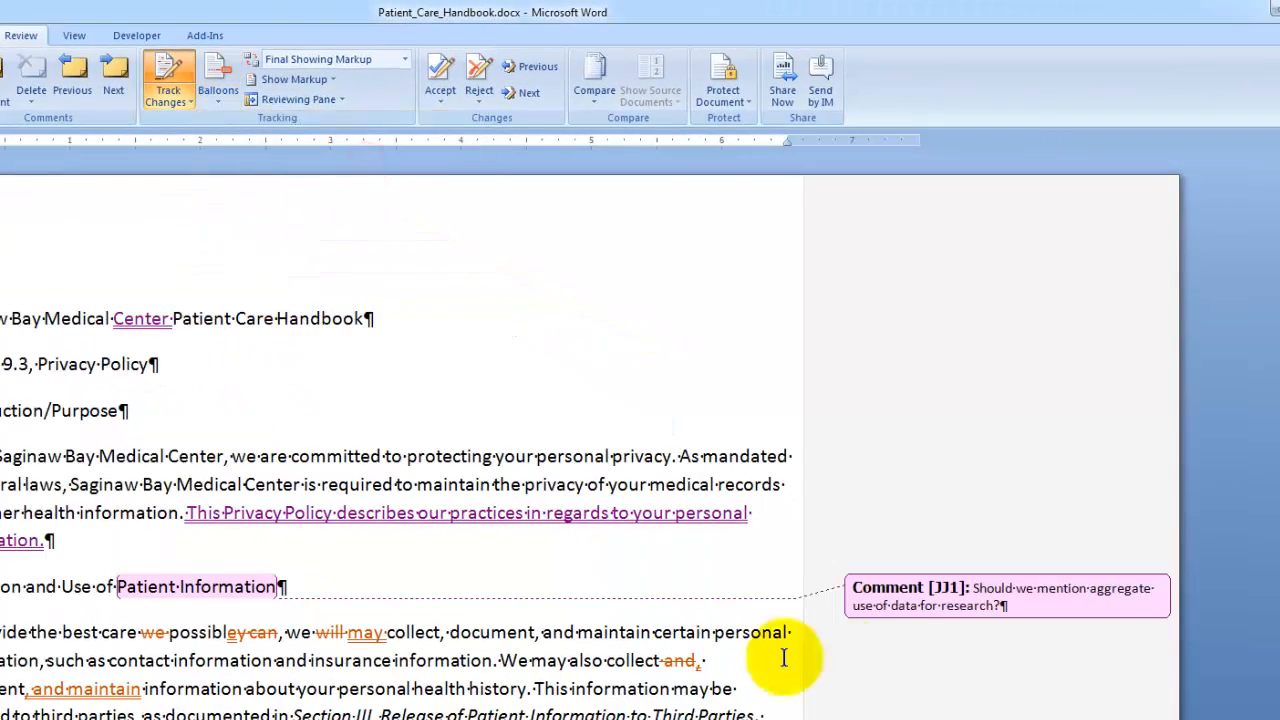
pyautogui.scroll(-7, 951, 614)
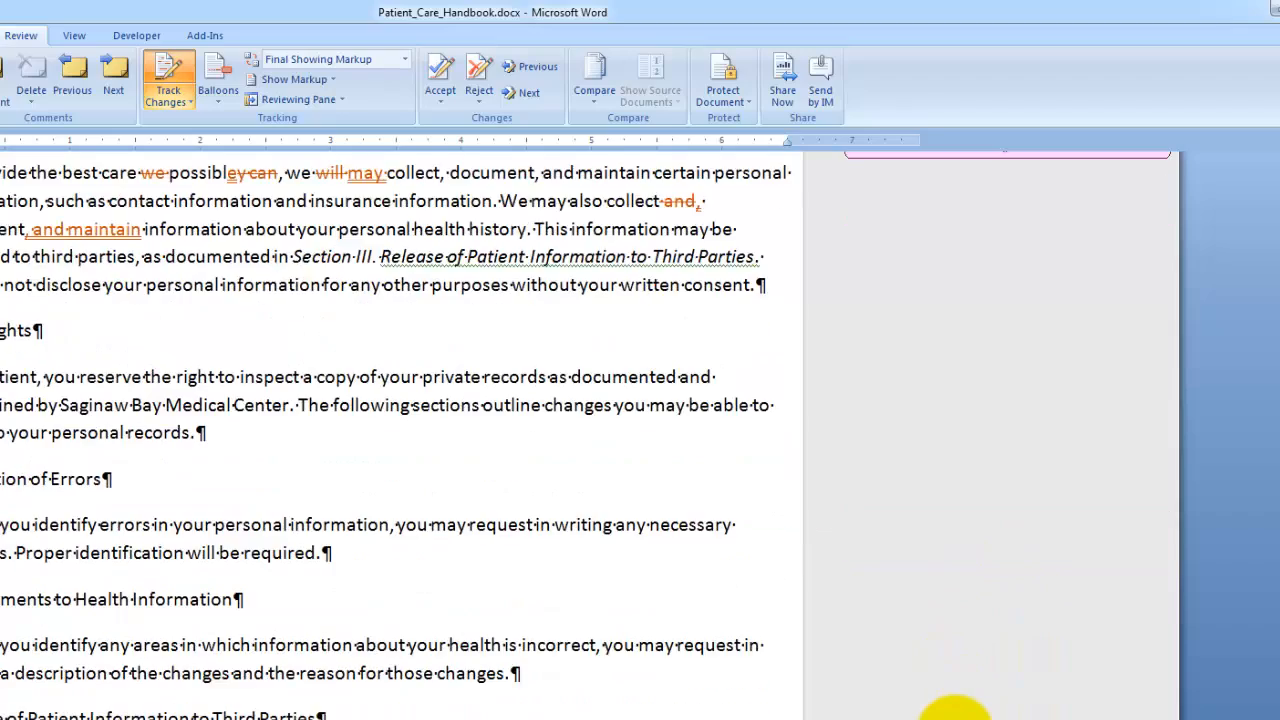
pyautogui.scroll(-1, 955, 712)
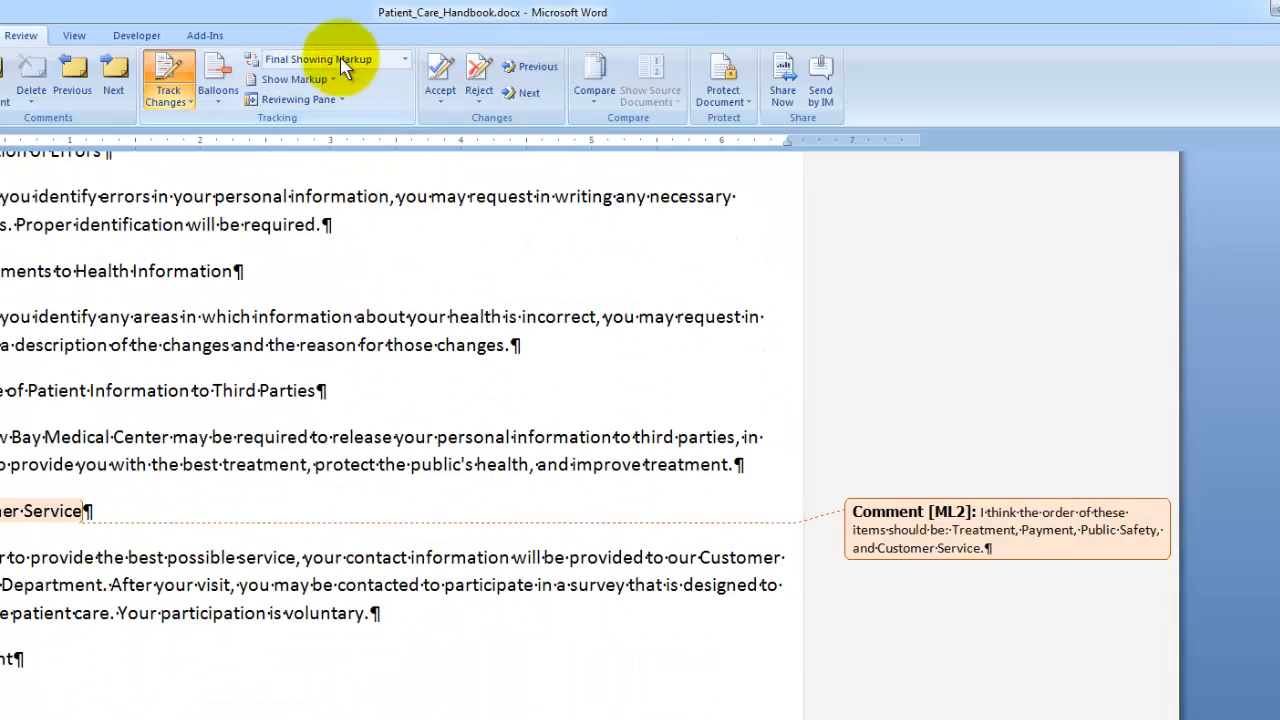
pyautogui.scroll(-5, 962, 657)
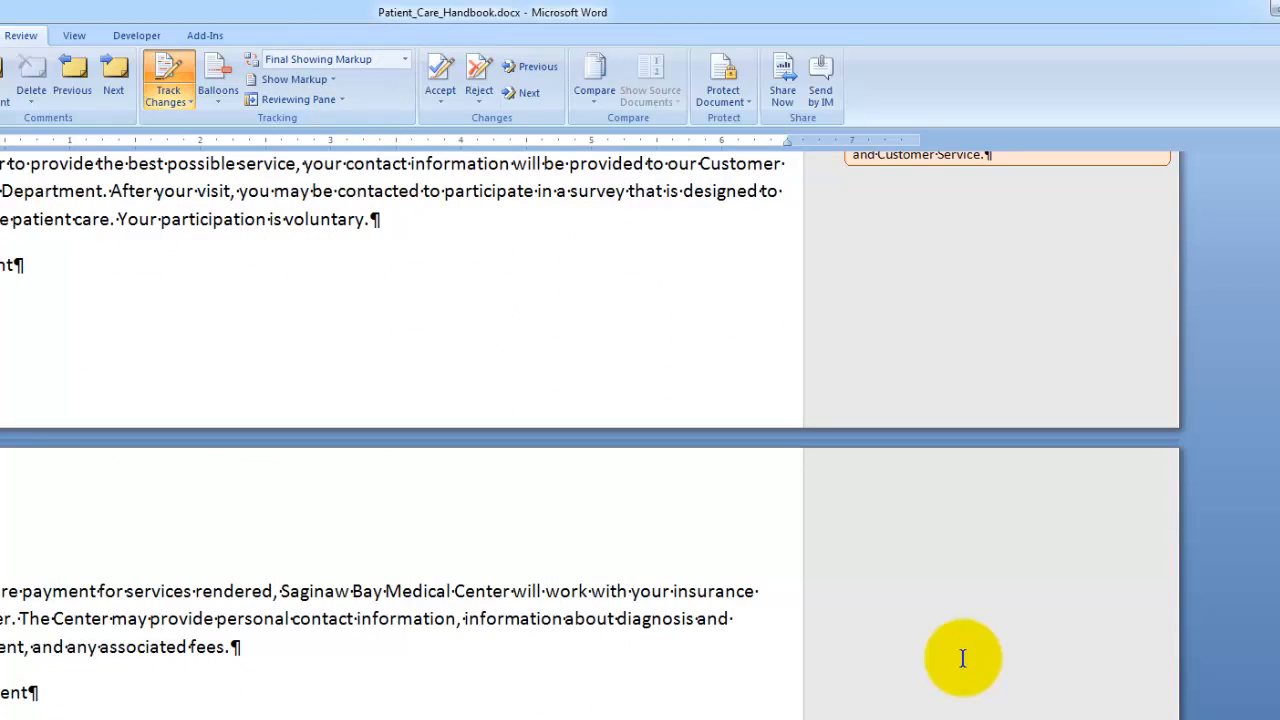
pyautogui.scroll(-5, 962, 657)
pyautogui.scroll(15, 962, 657)
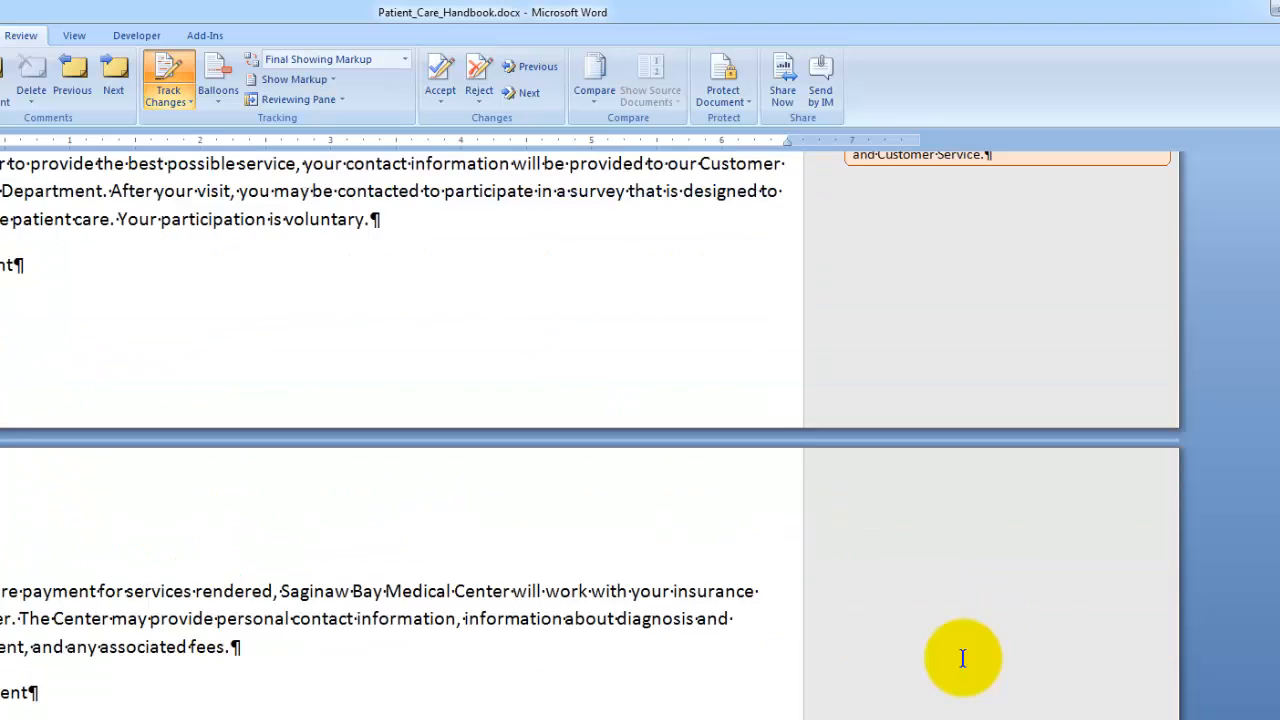
pyautogui.scroll(4, 962, 657)
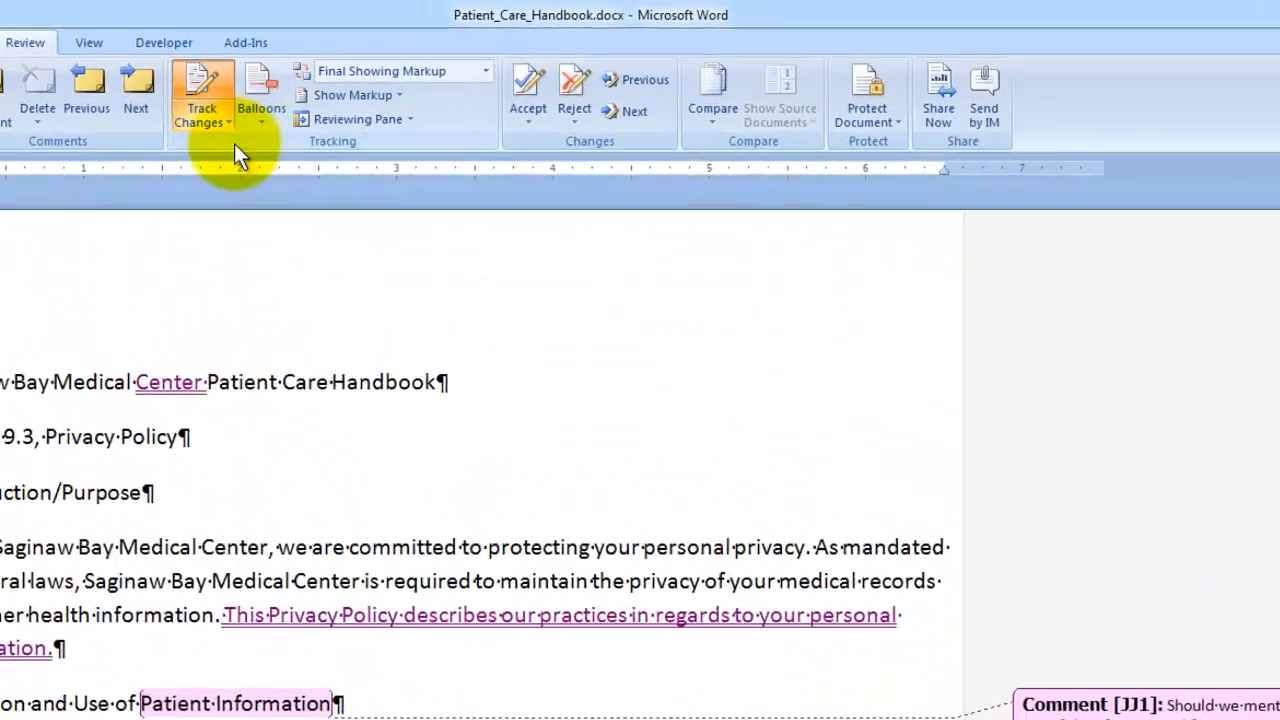
# Set the balloons option to show revisions in balloons
pyautogui.click(218, 103)
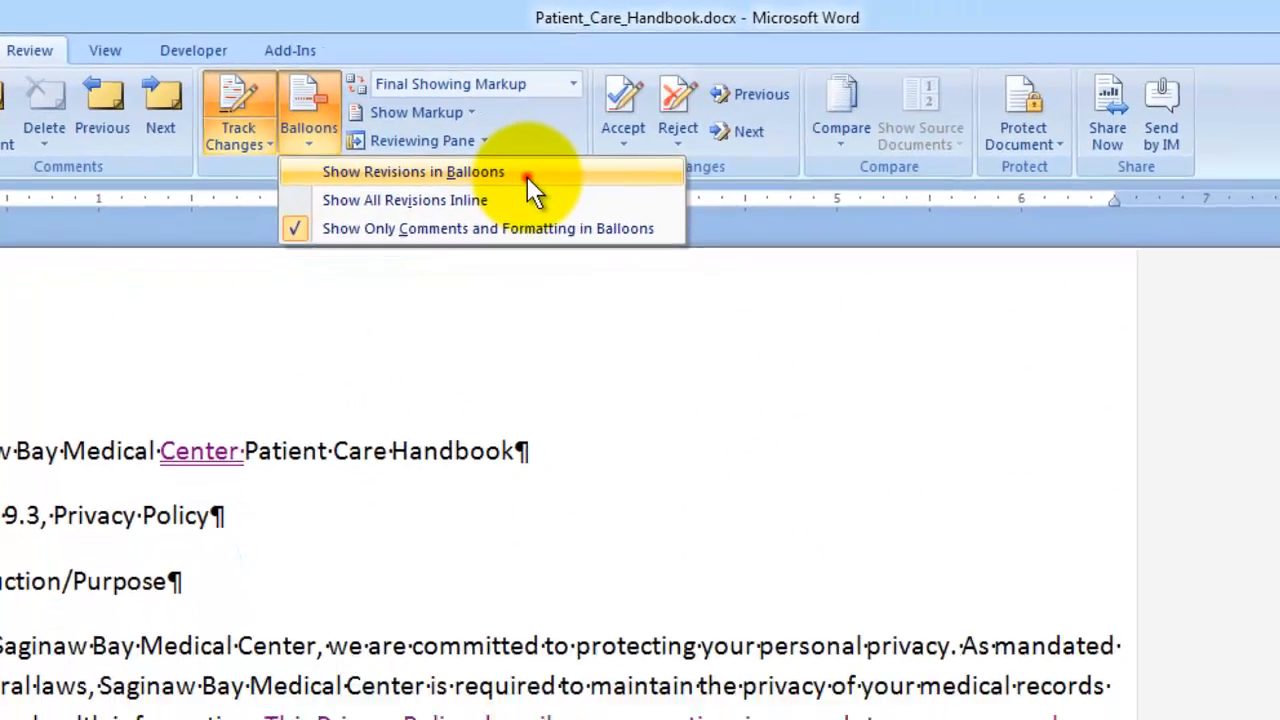
pyautogui.click(596, 195)
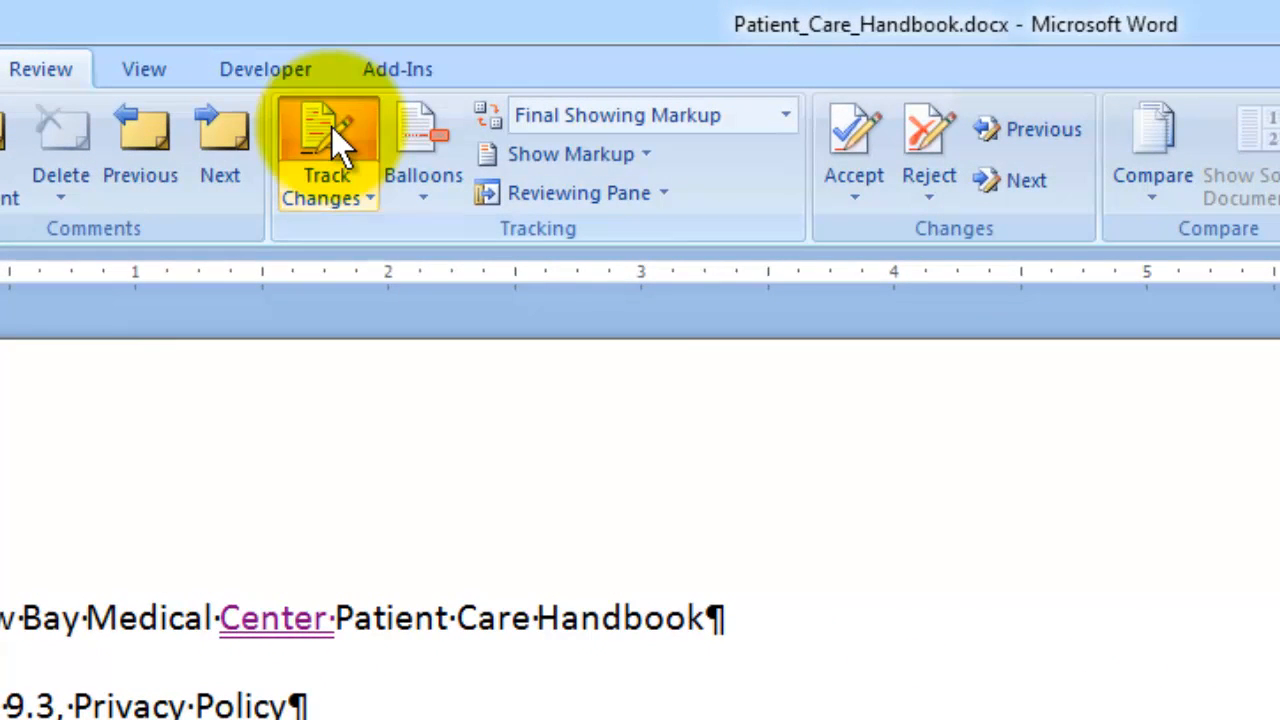
# Turn Track Changes off and back on
pyautogui.click(221, 85)
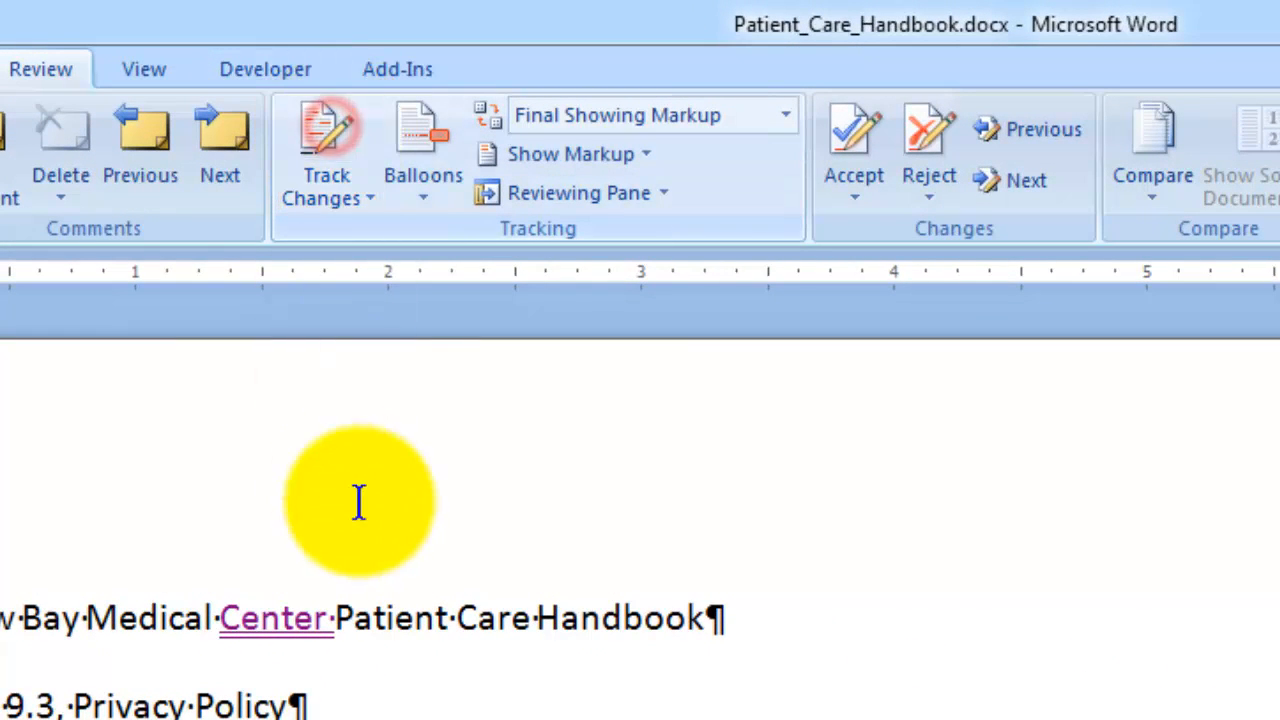
pyautogui.click(327, 117)
pyautogui.click(337, 127)
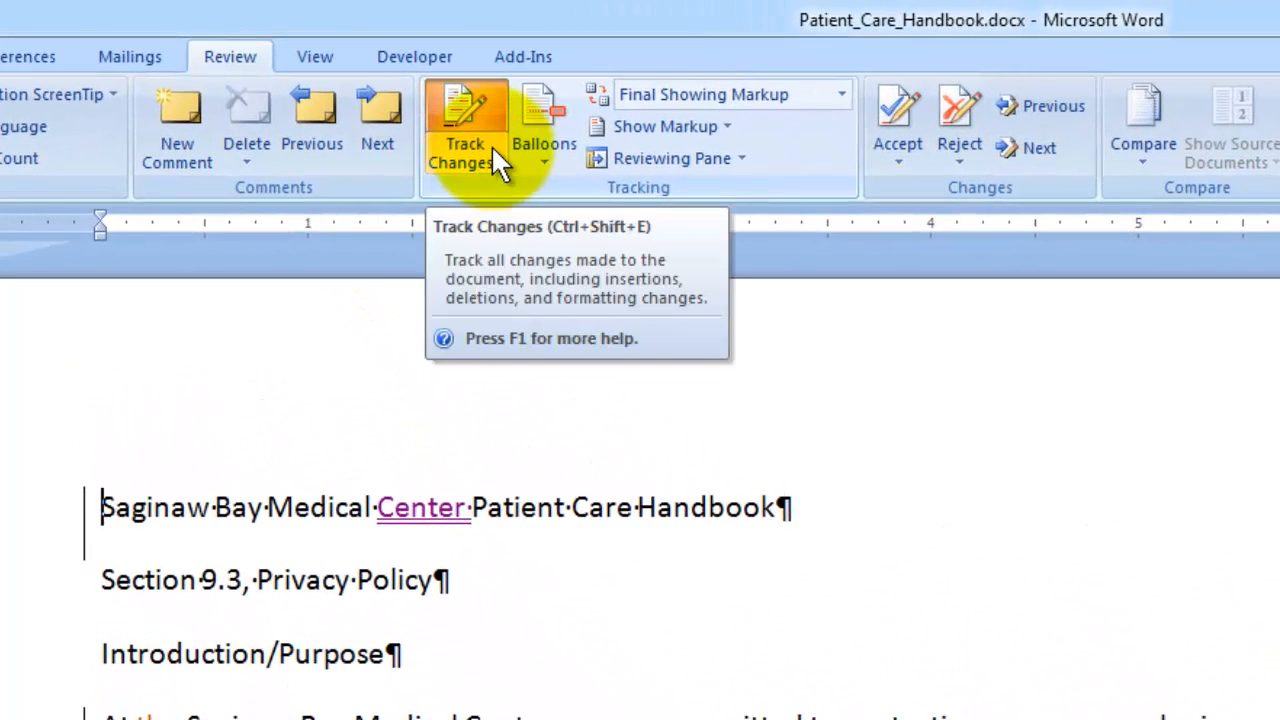
# Check the user name and initials used for tracked changes, then the reviewer initials on the Patient Information comment
pyautogui.click(493, 152)
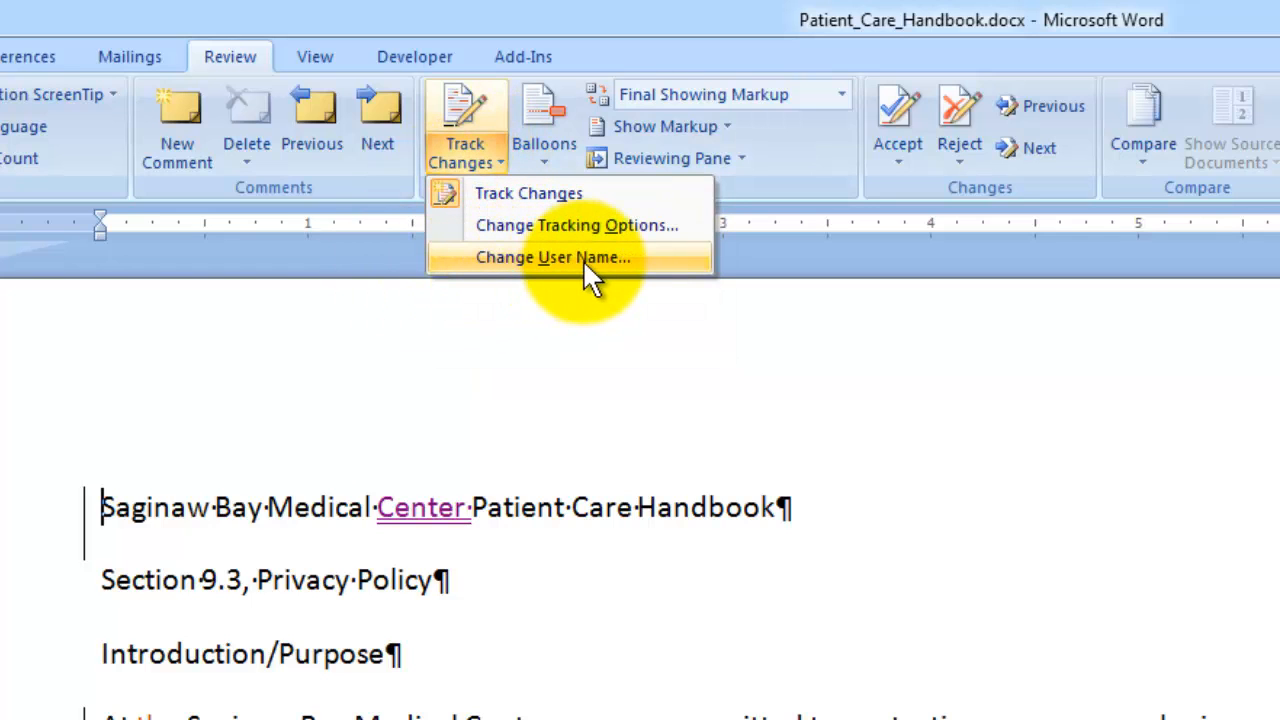
pyautogui.click(626, 258)
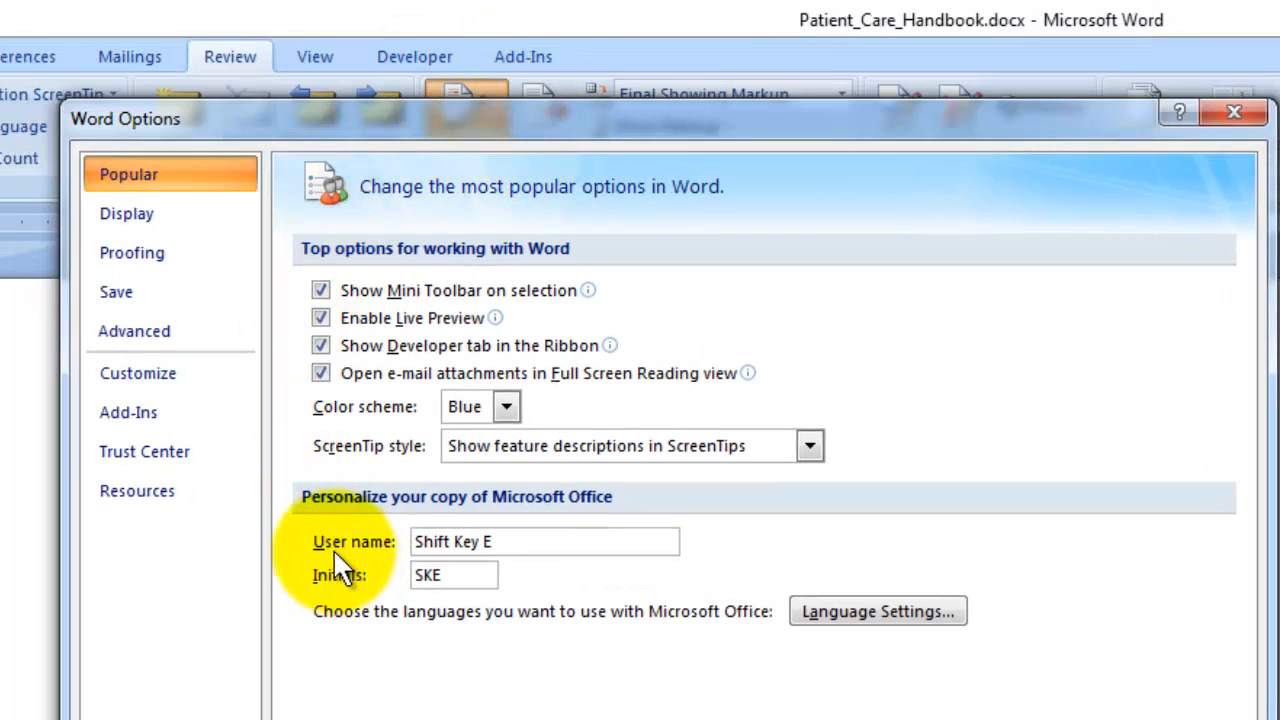
pyautogui.moveTo(537, 545); pyautogui.dragTo(404, 544)
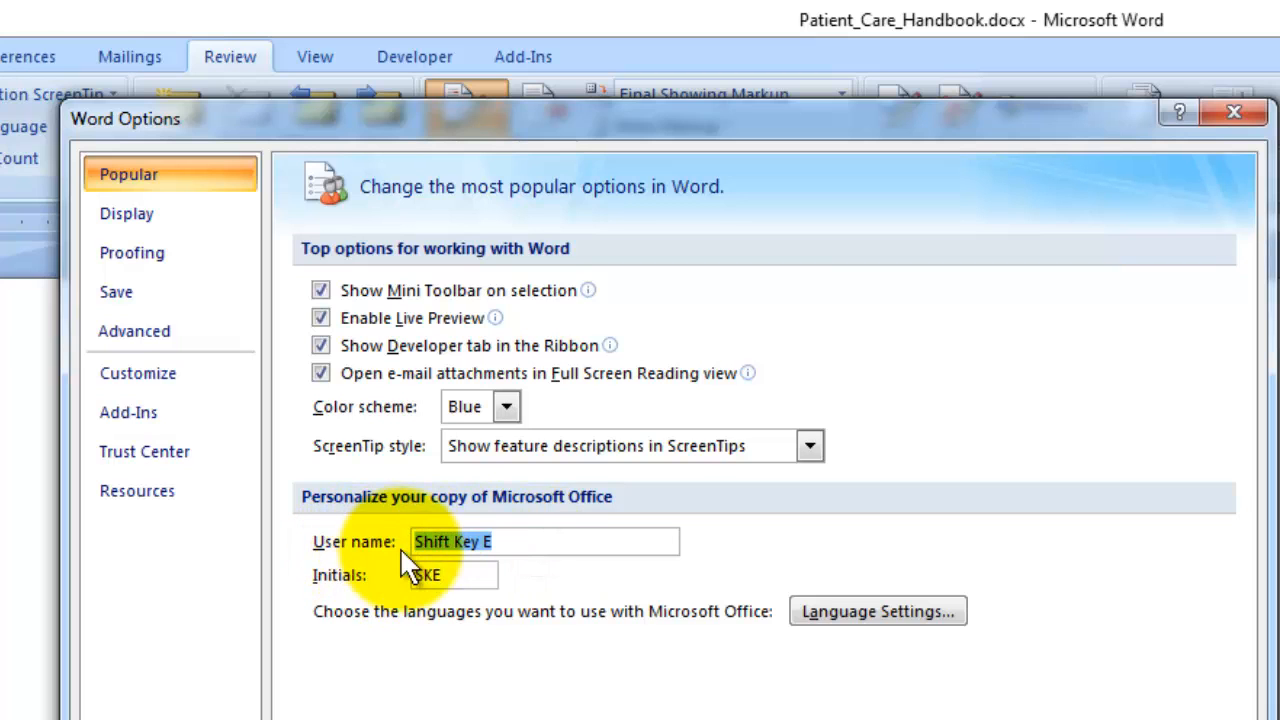
pyautogui.moveTo(465, 573); pyautogui.dragTo(365, 585)
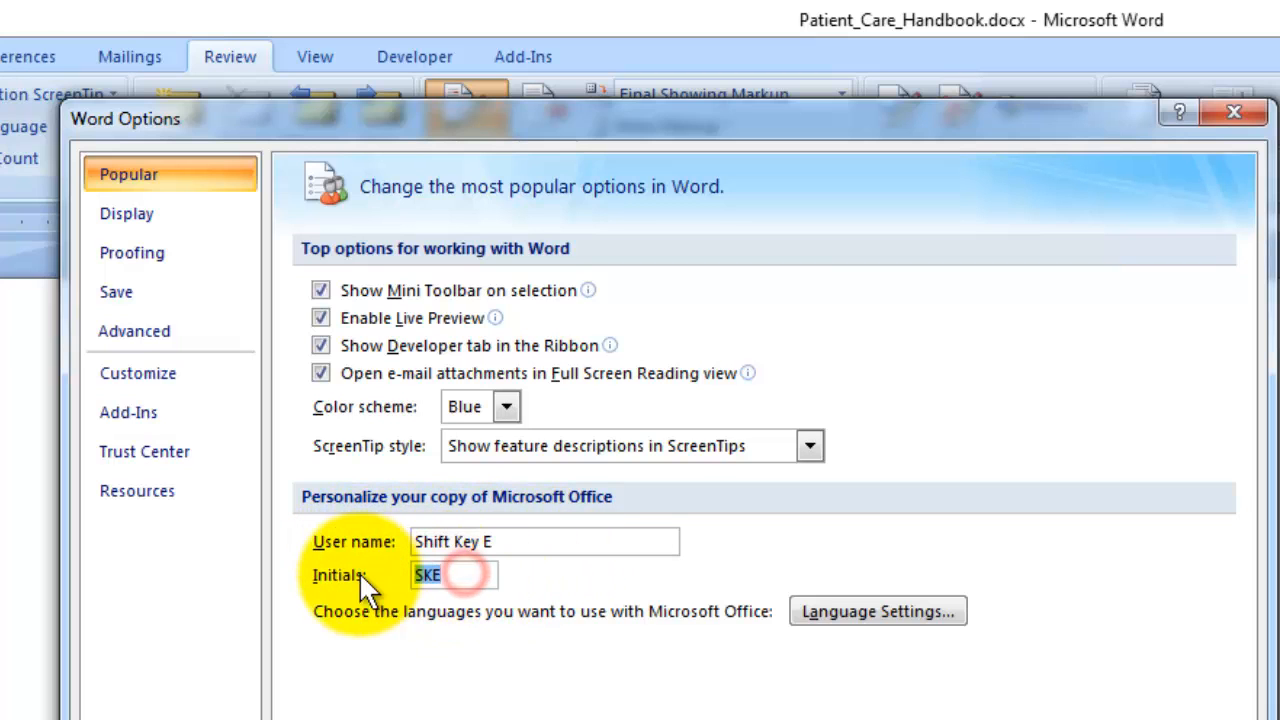
pyautogui.click(465, 572)
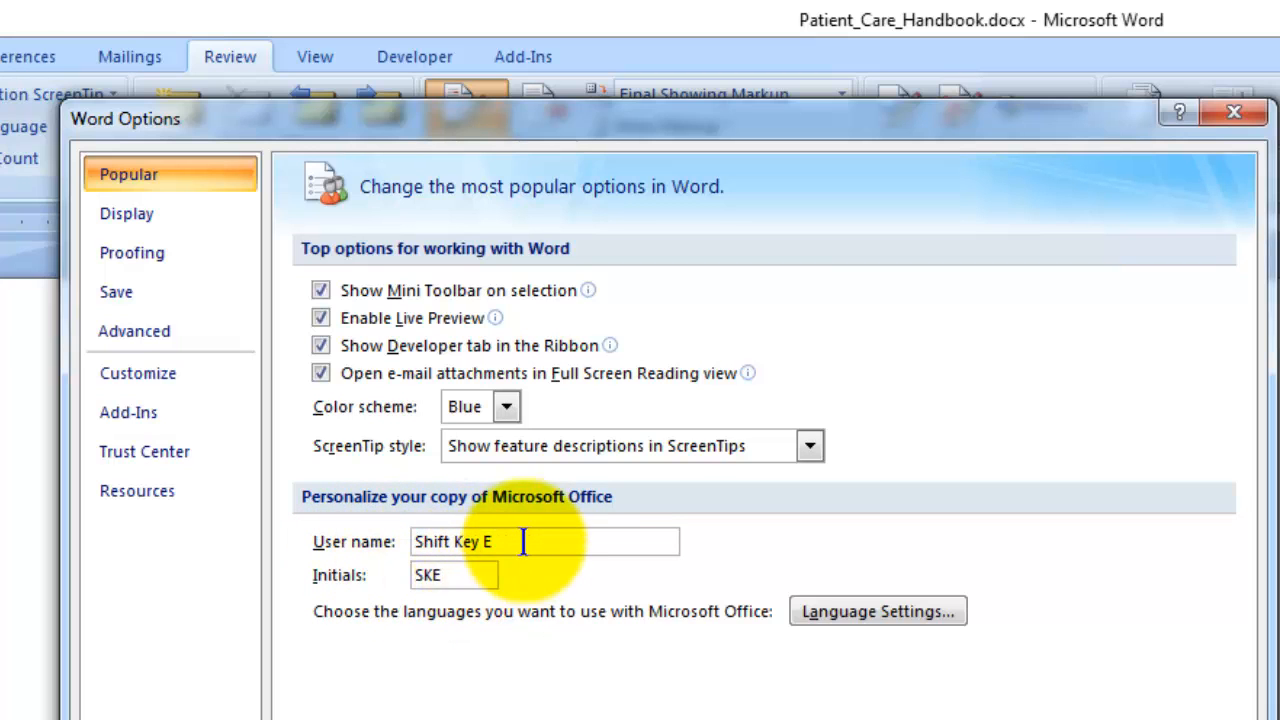
pyautogui.moveTo(520, 541); pyautogui.dragTo(374, 534)
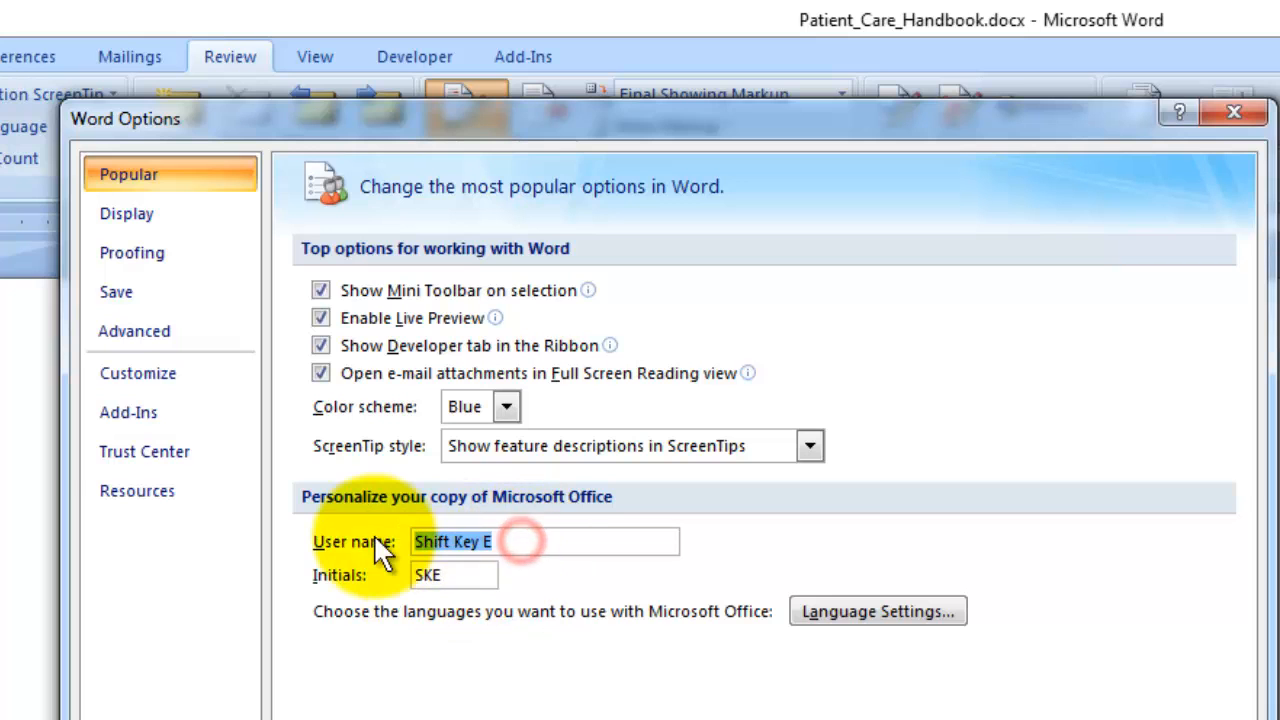
pyautogui.click(476, 541)
pyautogui.moveTo(460, 573); pyautogui.dragTo(391, 572)
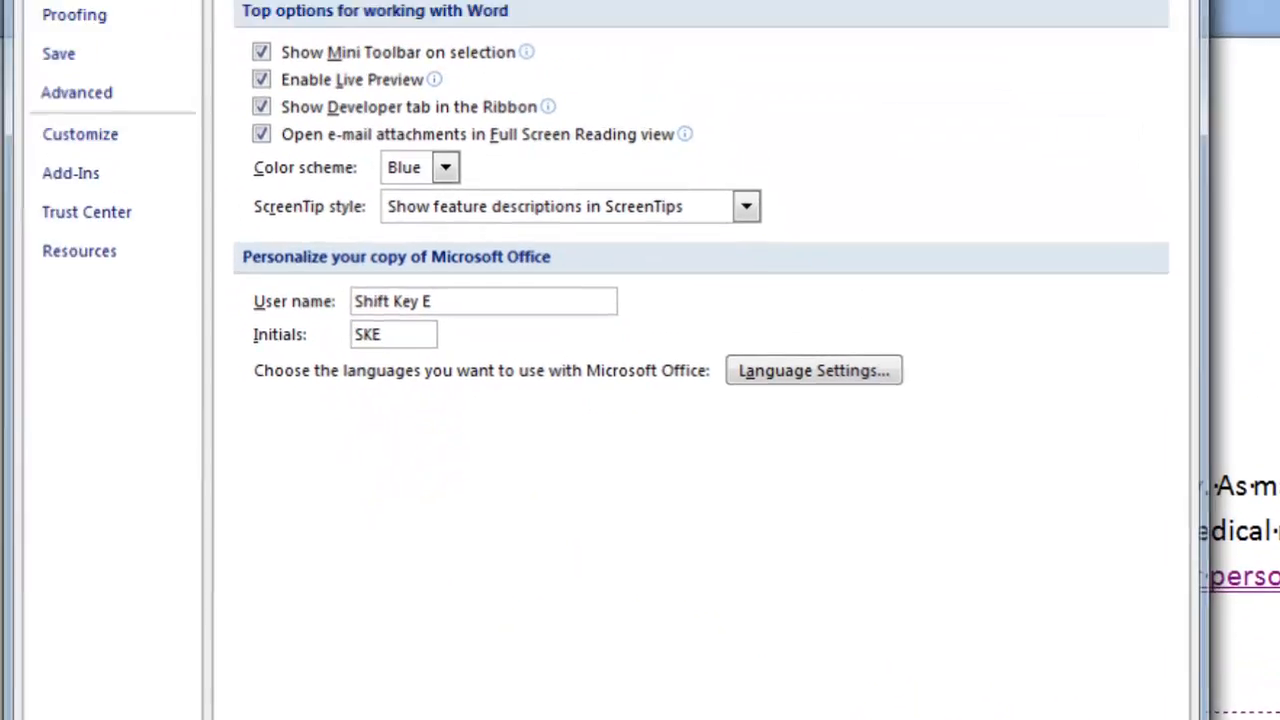
pyautogui.click(983, 650)
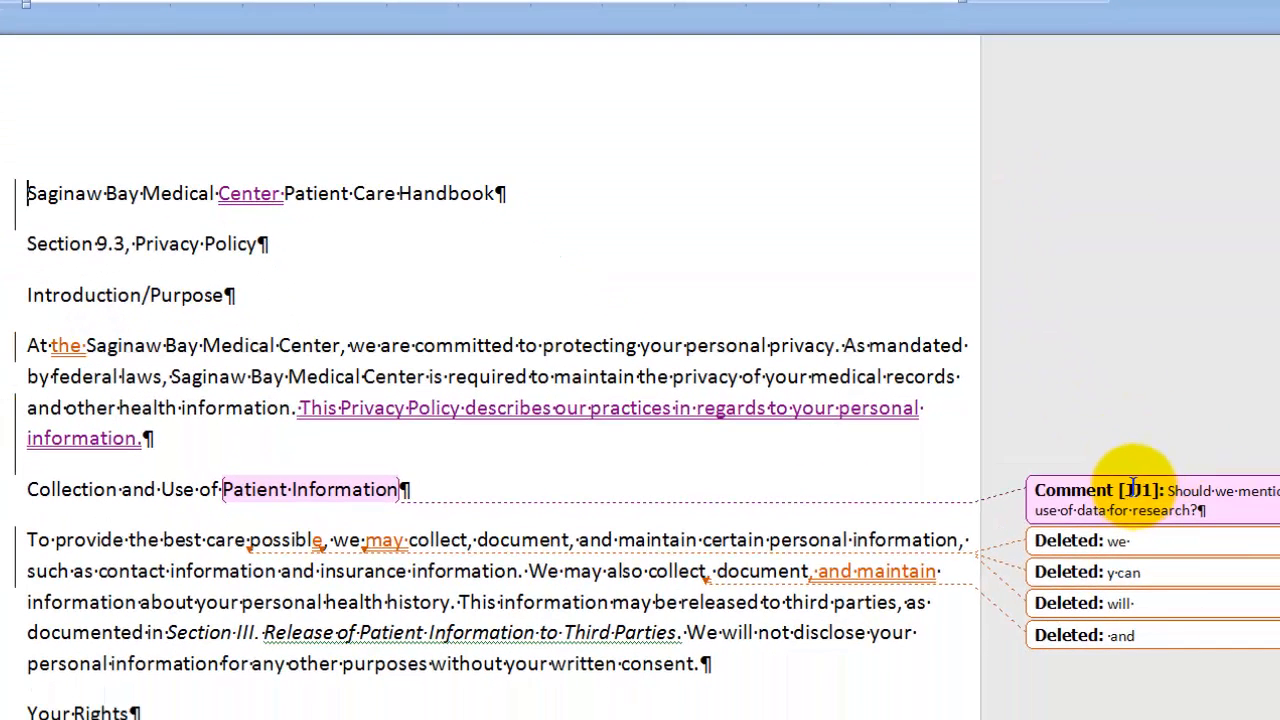
pyautogui.moveTo(1136, 489)
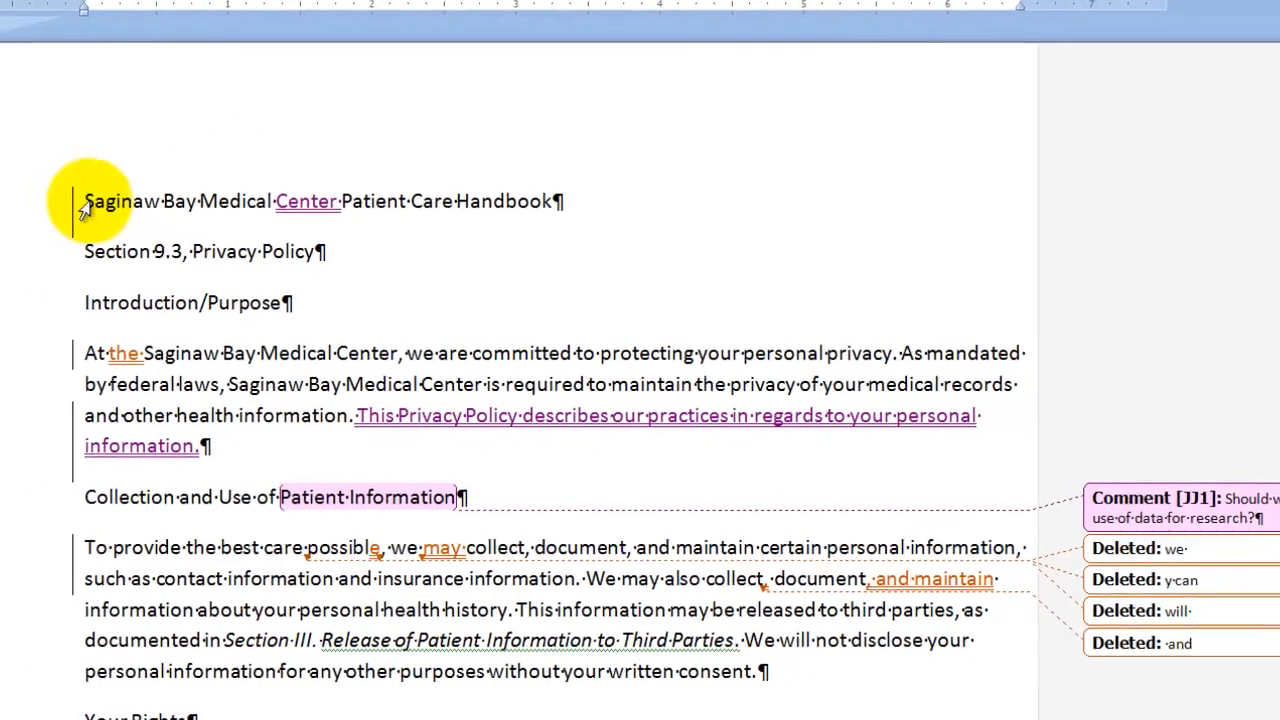
# Format the title "Saginaw Bay Medical Center Patient Care Handbook" as bold, centered, 16 pt text and check its formatting balloon
pyautogui.click(43, 210)
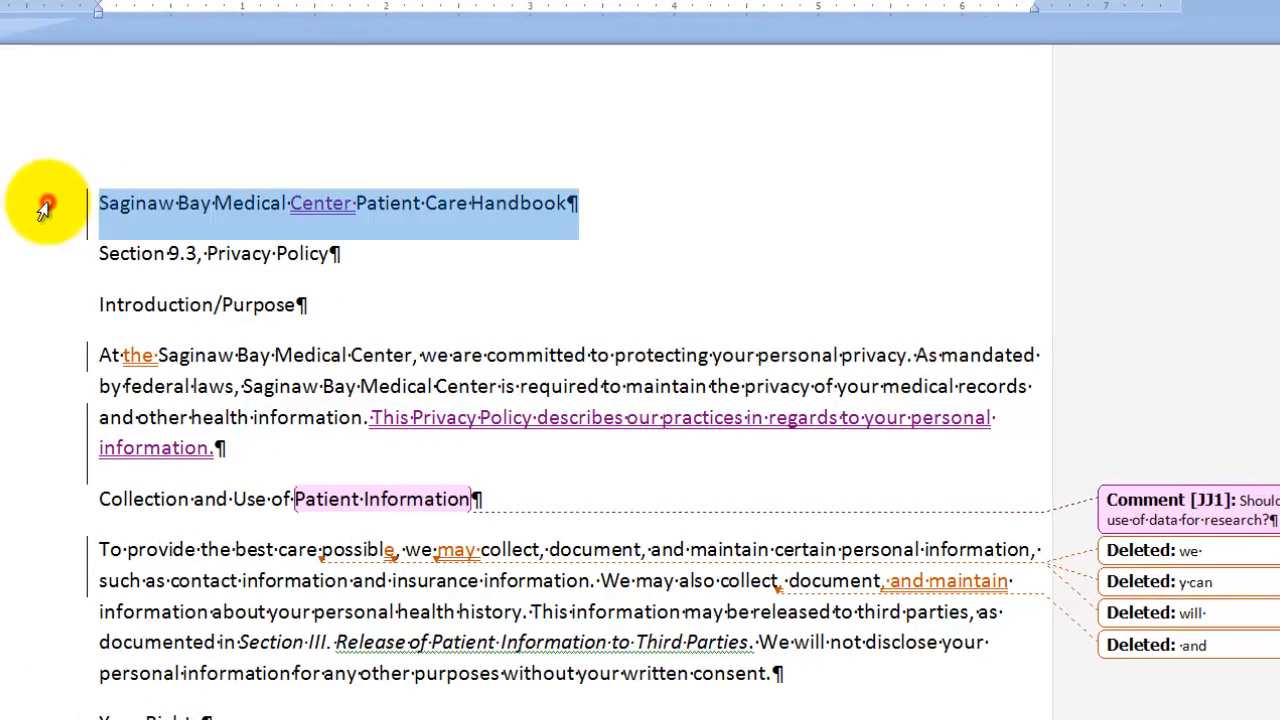
pyautogui.rightClick(438, 203)
pyautogui.click(451, 176)
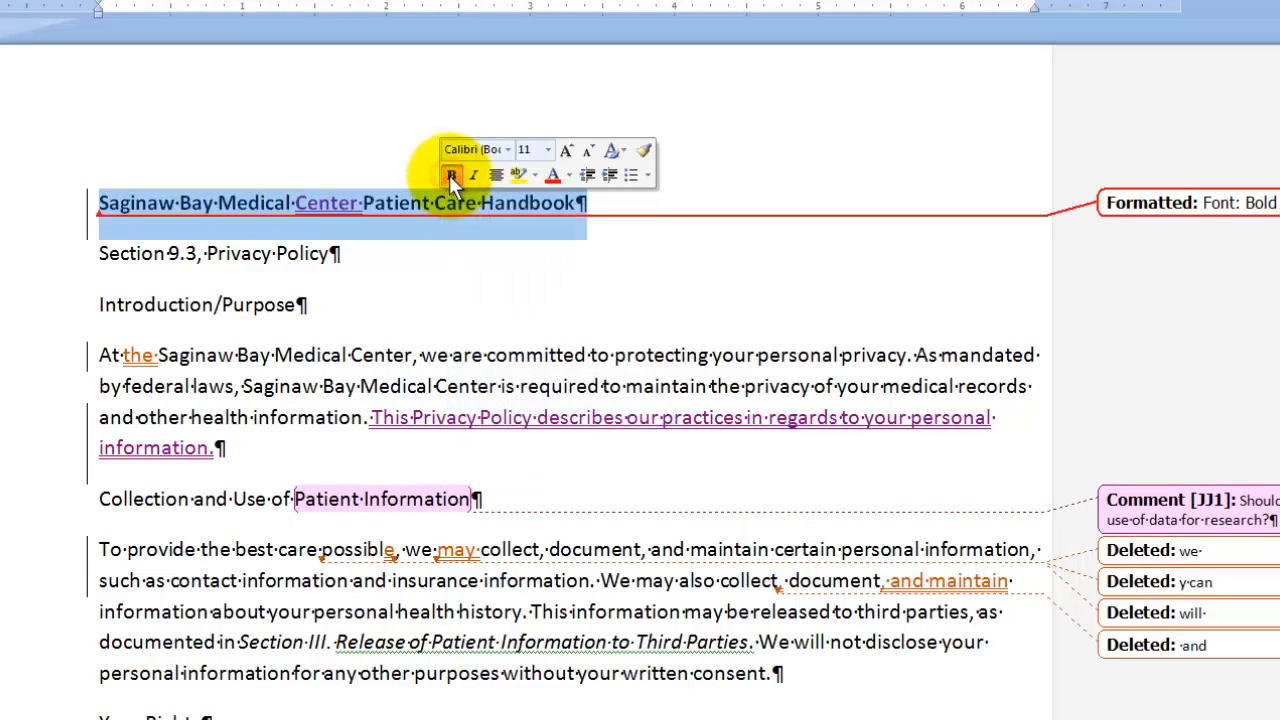
pyautogui.click(497, 176)
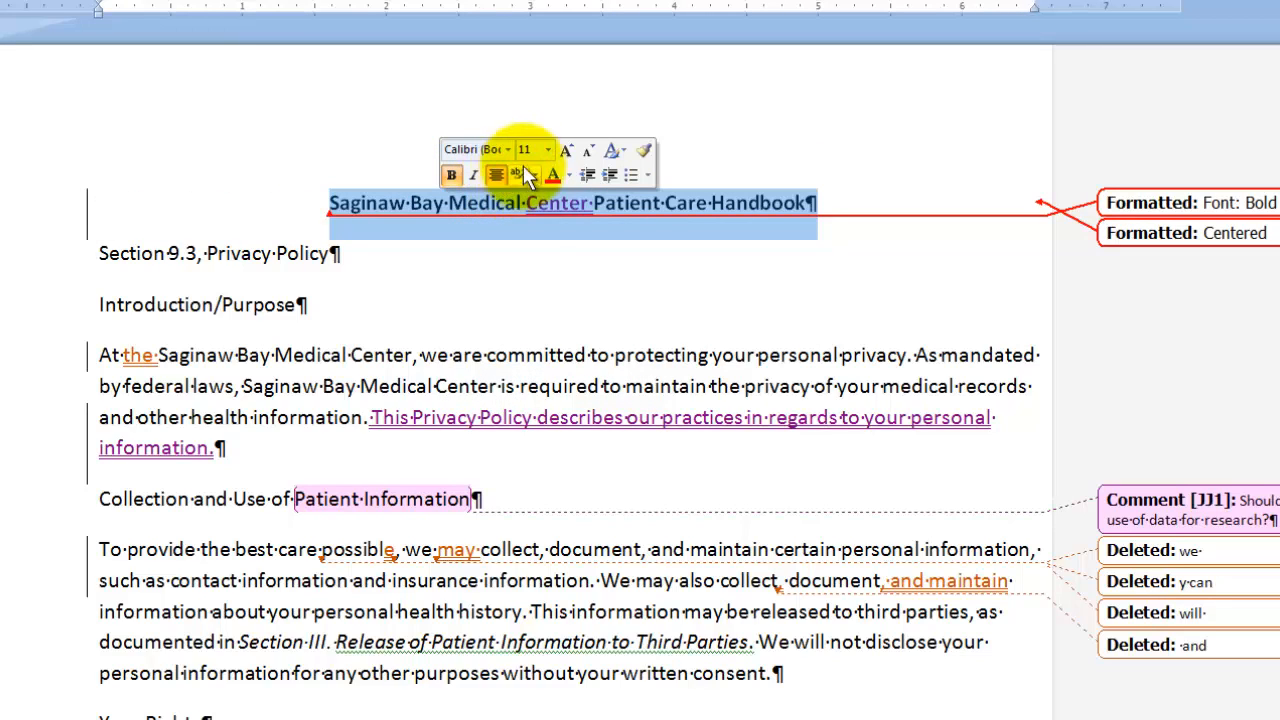
pyautogui.click(547, 149)
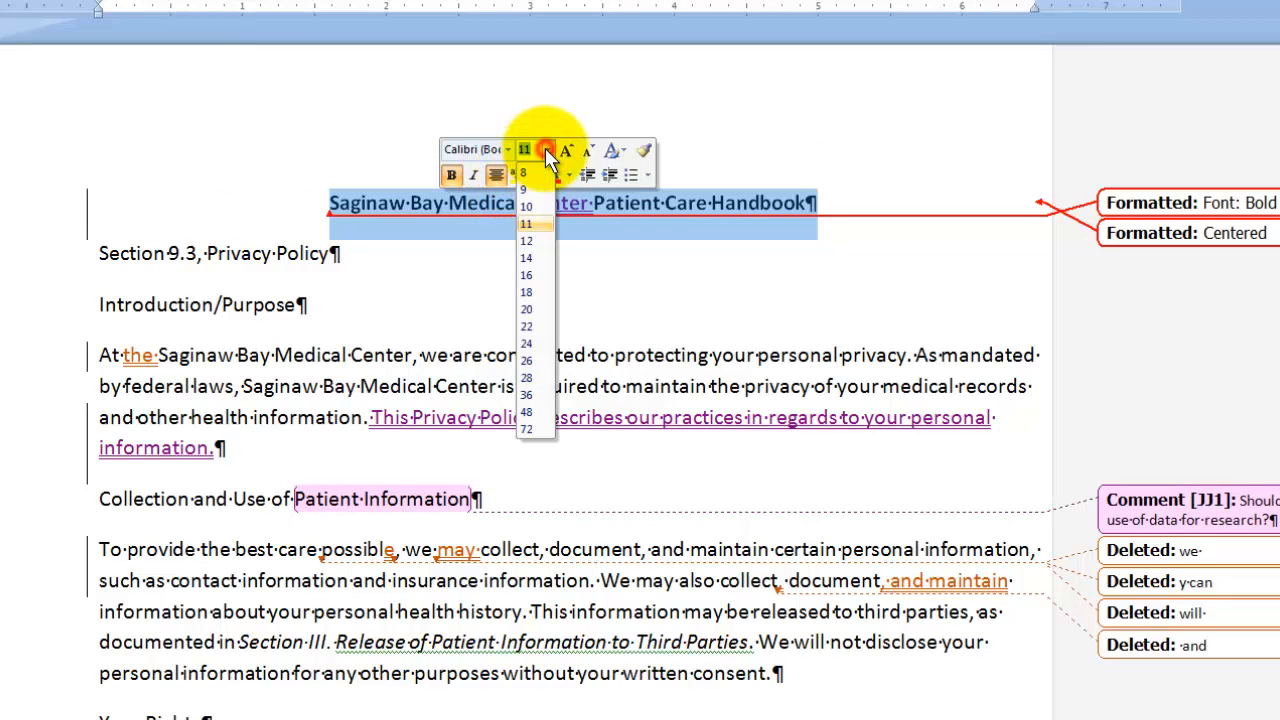
pyautogui.click(534, 274)
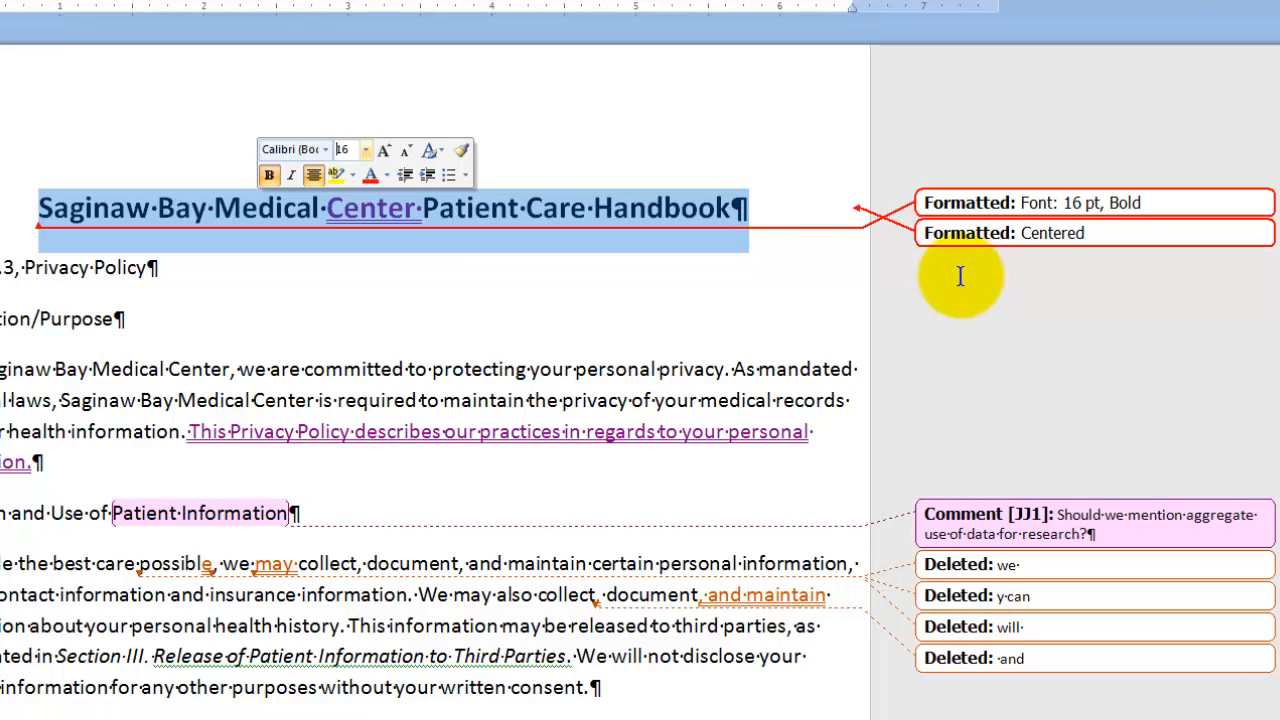
pyautogui.click(955, 200)
pyautogui.moveTo(957, 203)
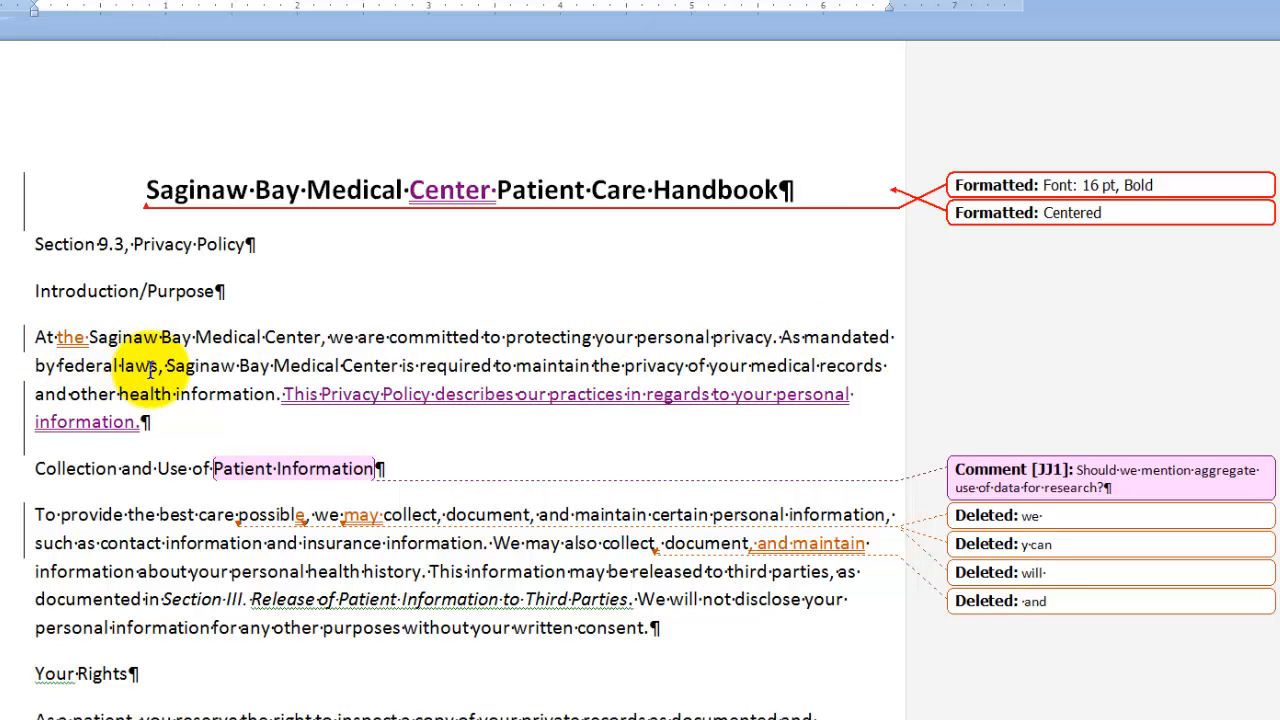
# Insert "State and" before "federal laws" in the Introduction/Purpose paragraph
pyautogui.click(55, 366)
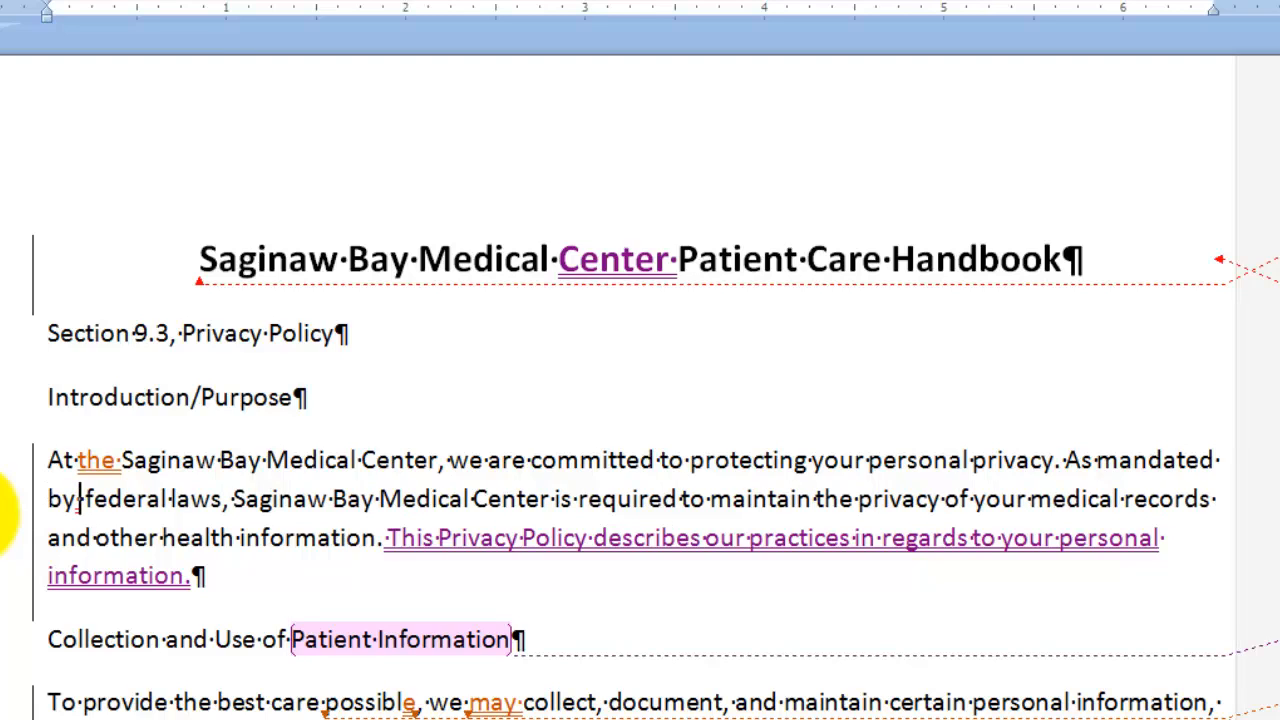
pyautogui.write('State and')
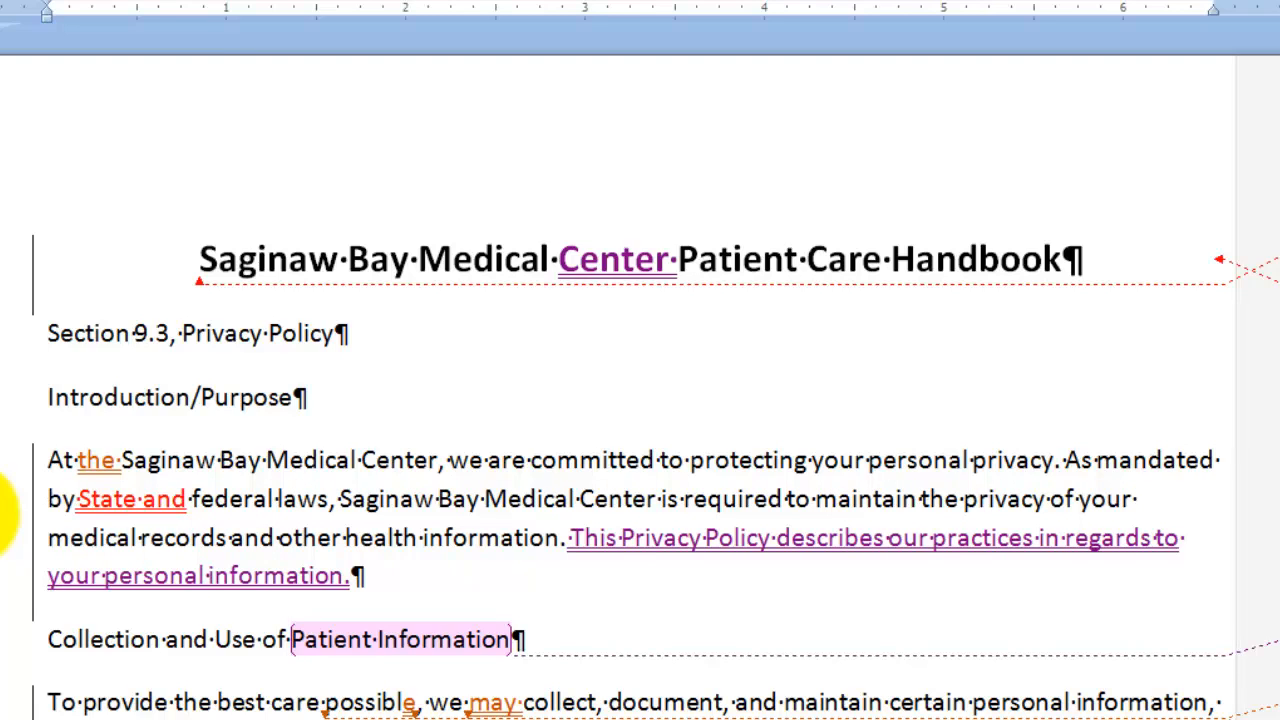
pyautogui.click(344, 538)
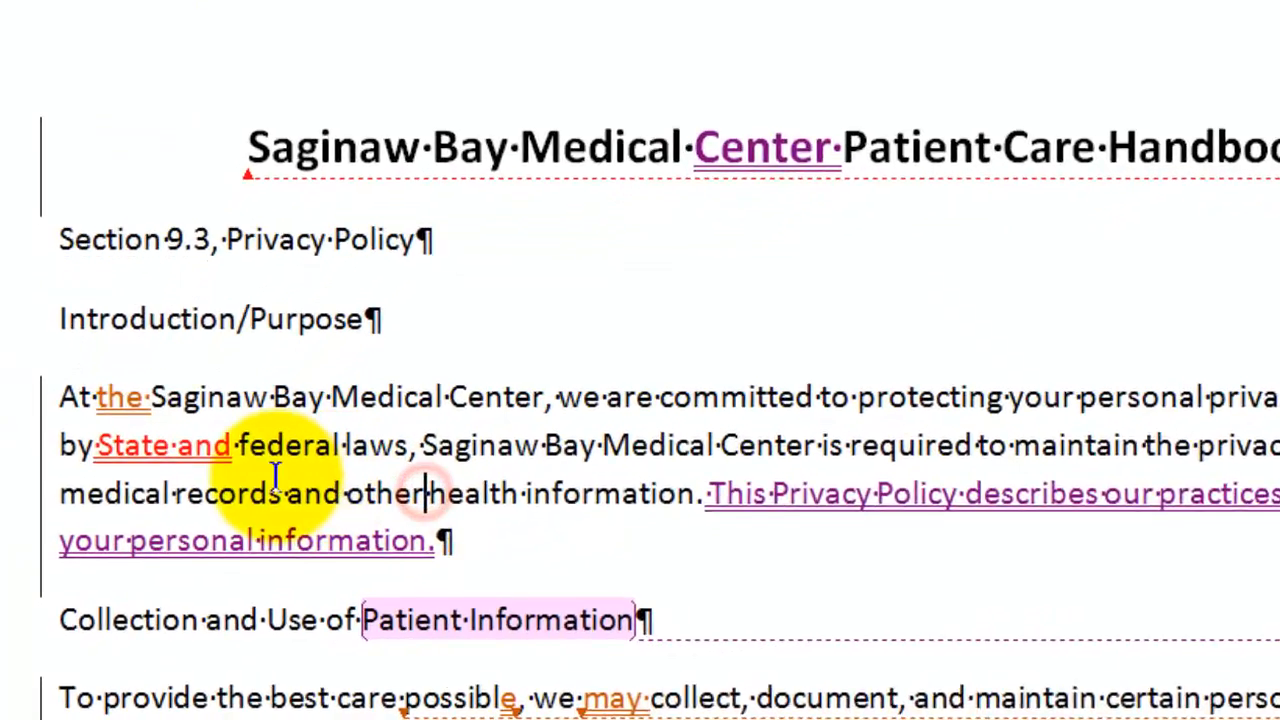
pyautogui.moveTo(229, 405)
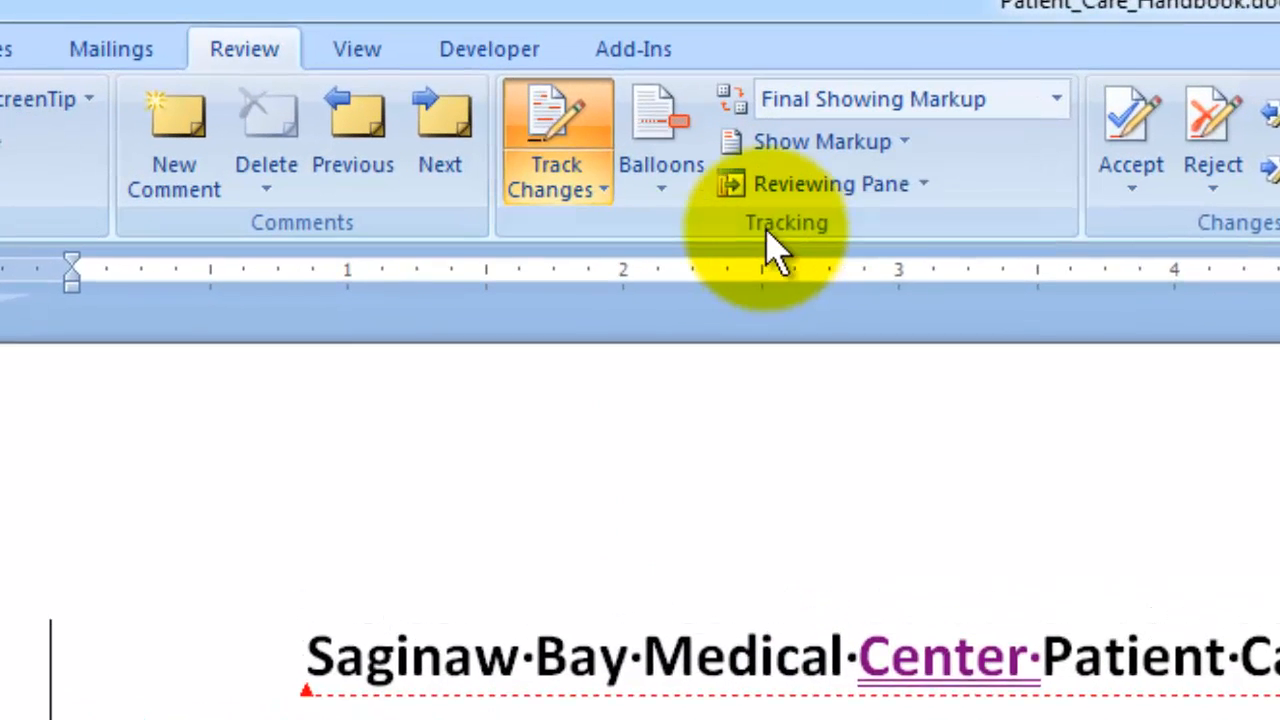
# Set the tracking options to mark insertions in Italic, keeping the insertion color by author
pyautogui.click(563, 184)
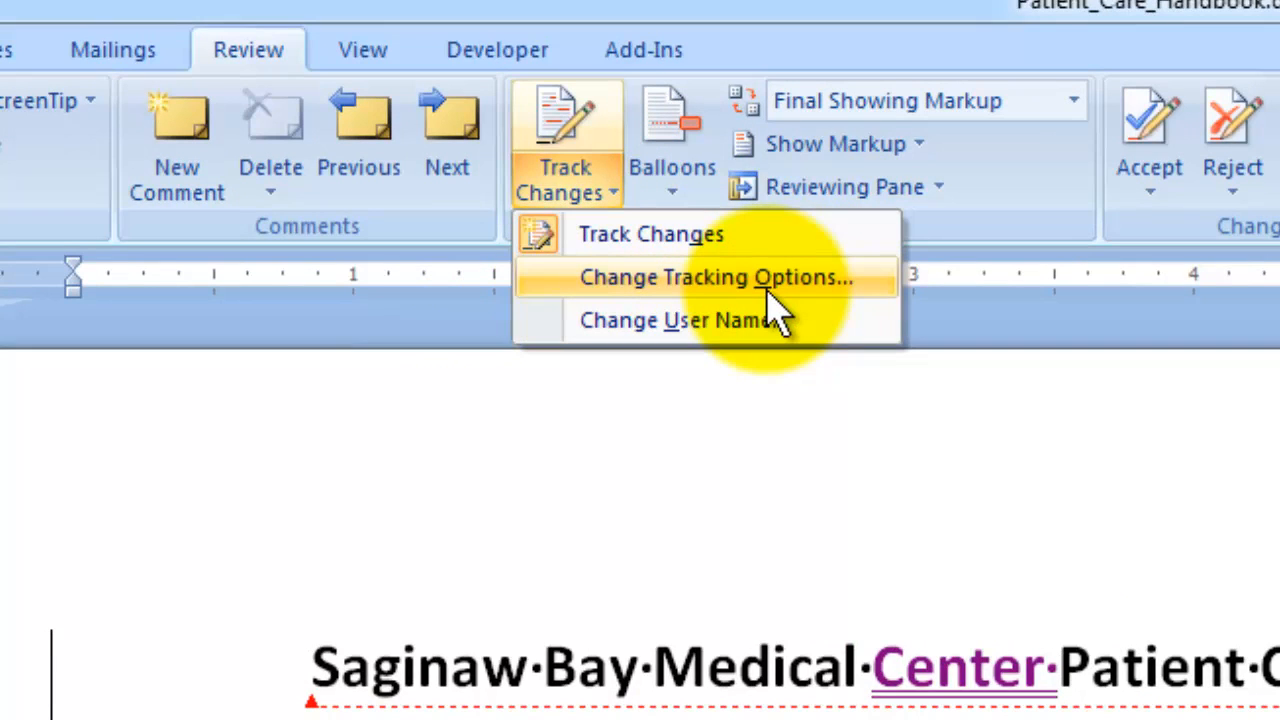
pyautogui.click(789, 280)
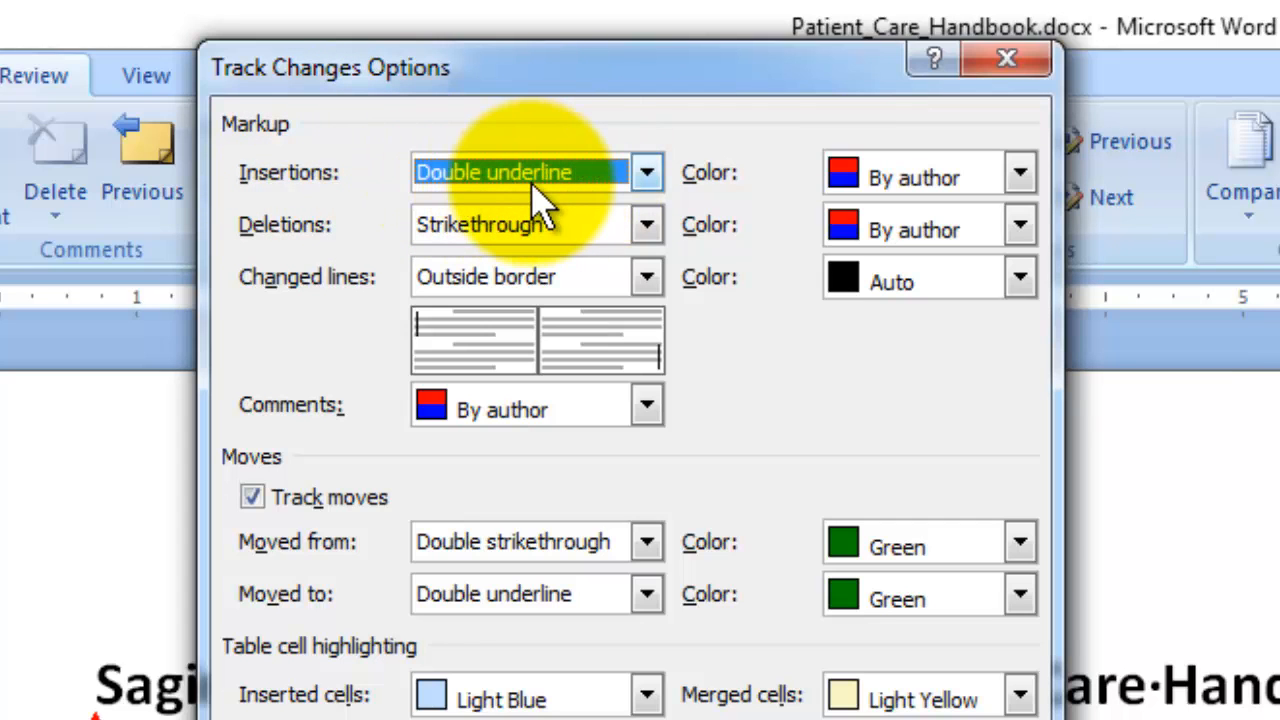
pyautogui.moveTo(514, 86); pyautogui.dragTo(618, 582)
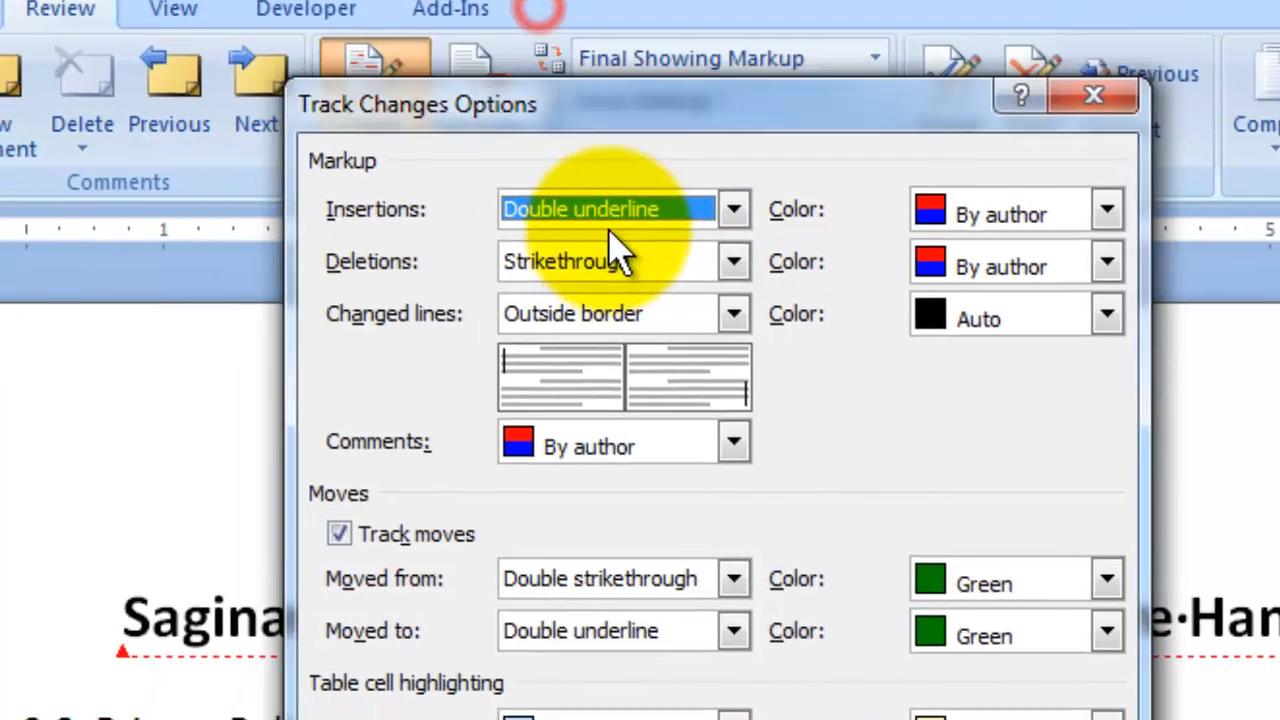
pyautogui.moveTo(737, 242); pyautogui.dragTo(745, 290)
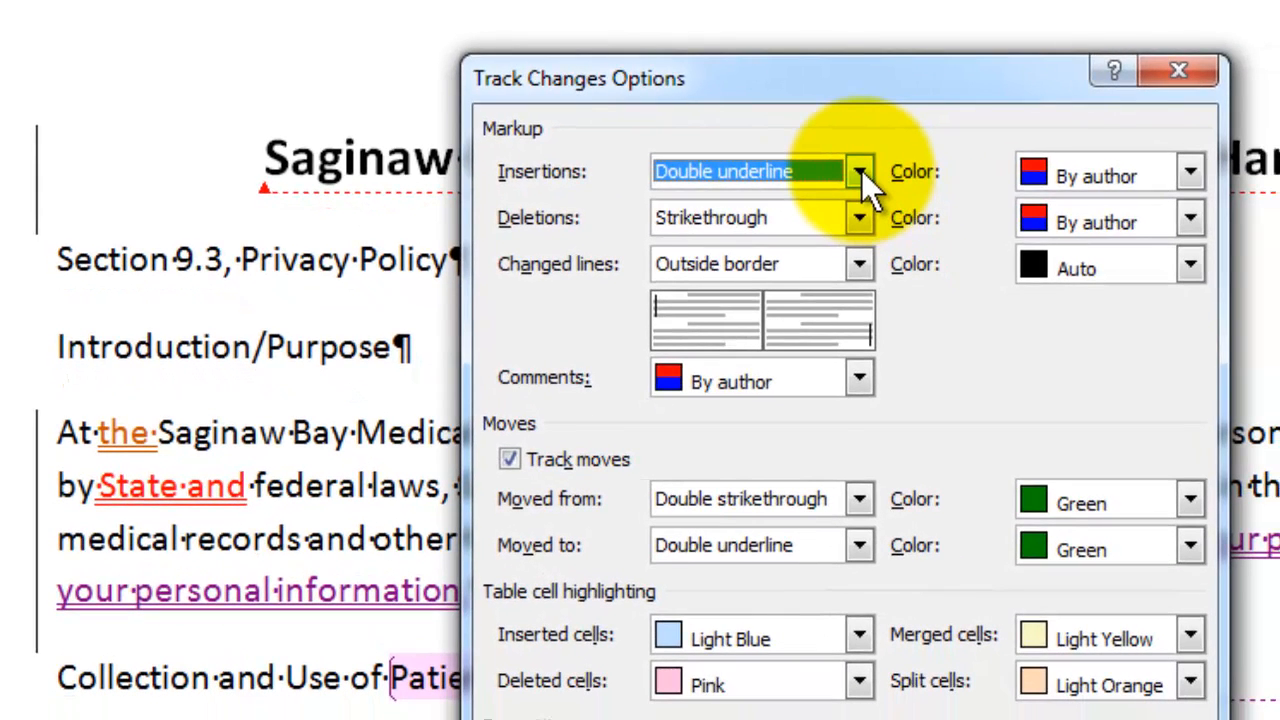
pyautogui.click(861, 170)
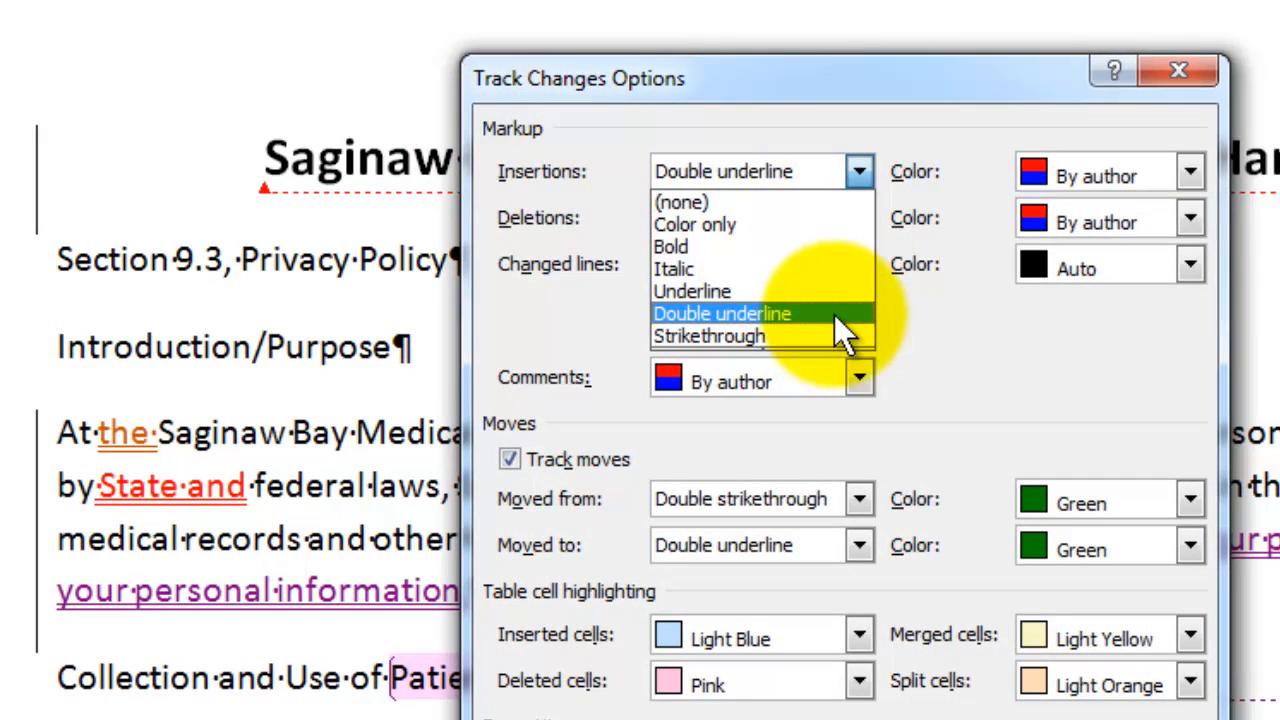
pyautogui.click(796, 268)
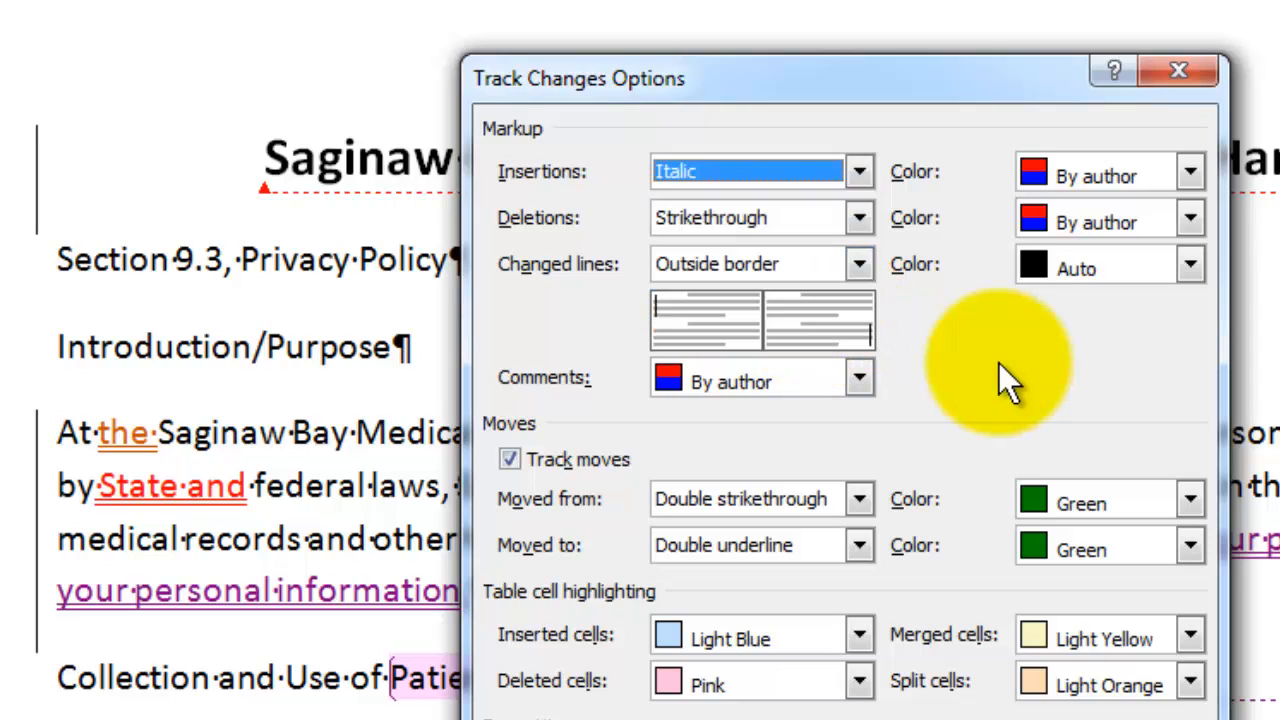
pyautogui.click(1190, 169)
pyautogui.click(1190, 168)
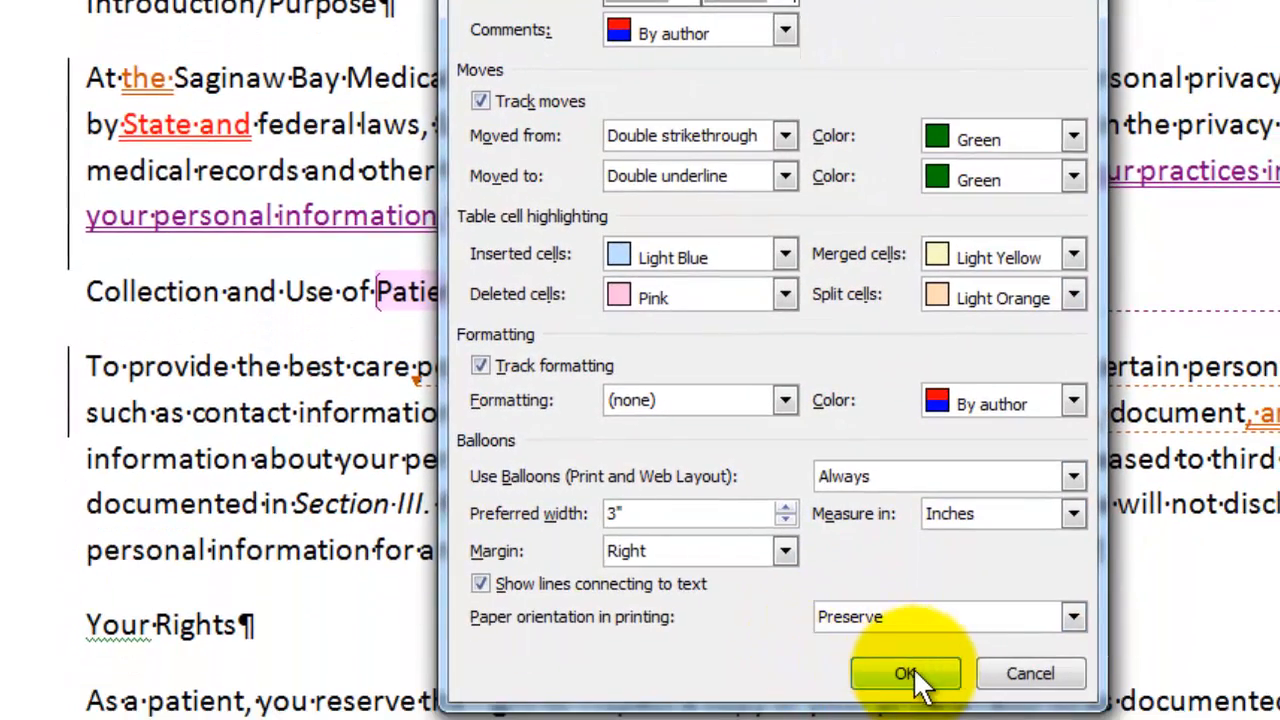
pyautogui.click(910, 675)
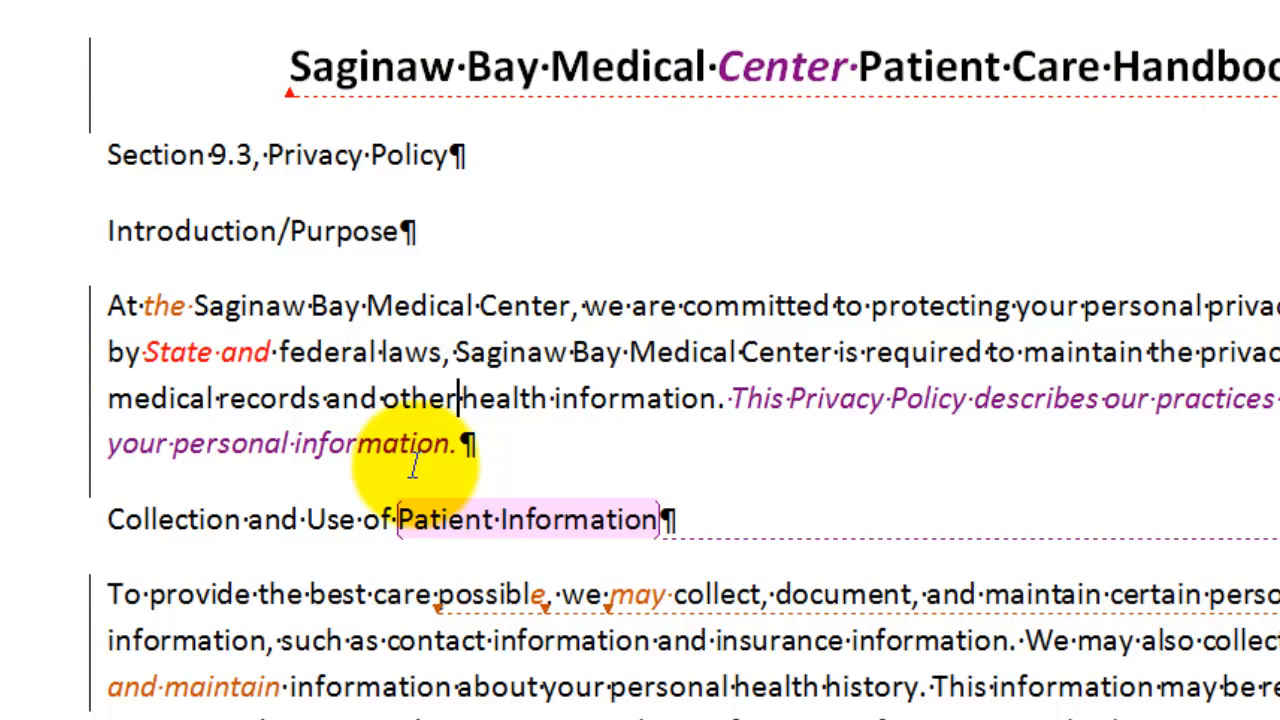
pyautogui.click(240, 72)
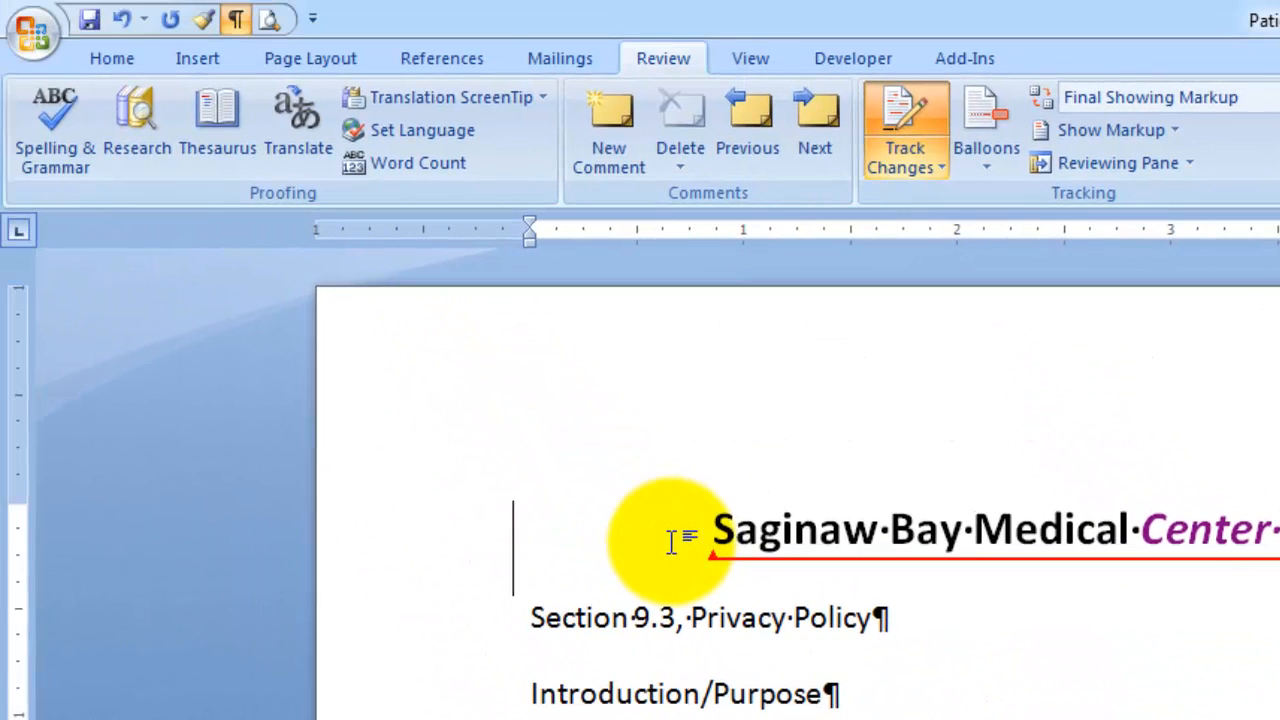
# Save the document as a Word Document in the Student Files folder, adding the student's full name after Patient_Care_Handbook in the file name
pyautogui.click(40, 34)
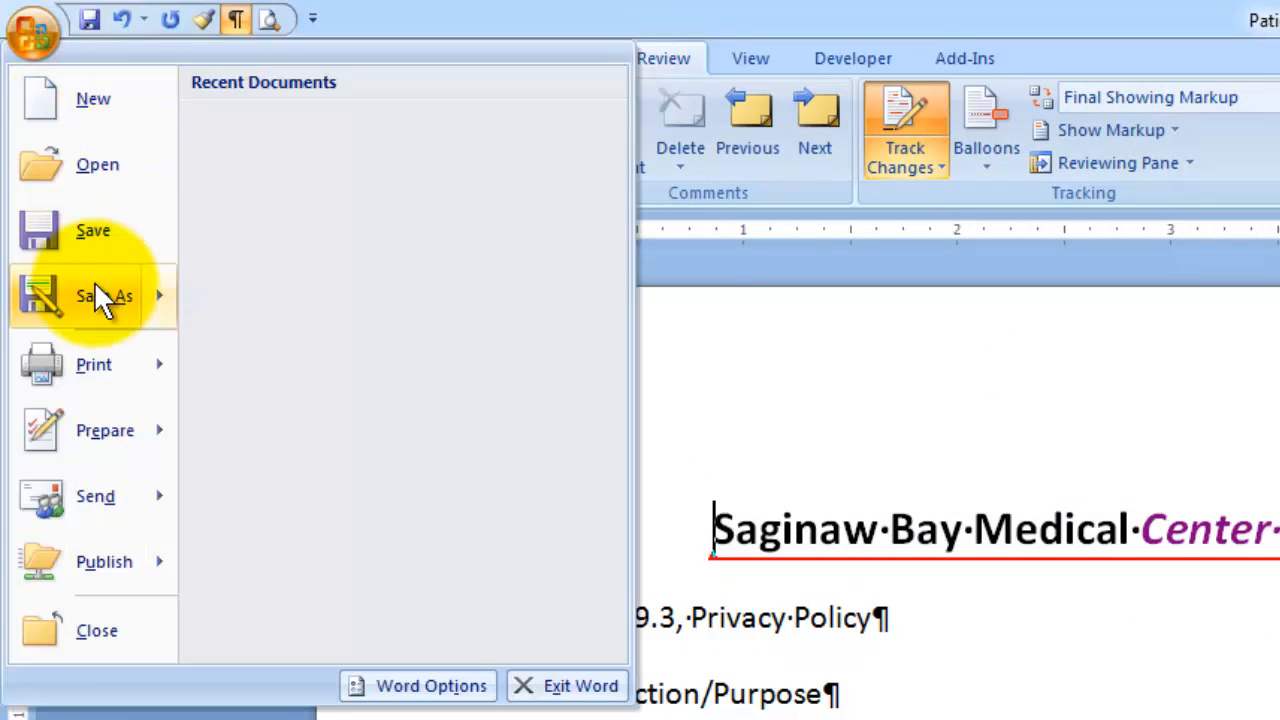
pyautogui.moveTo(97, 290)
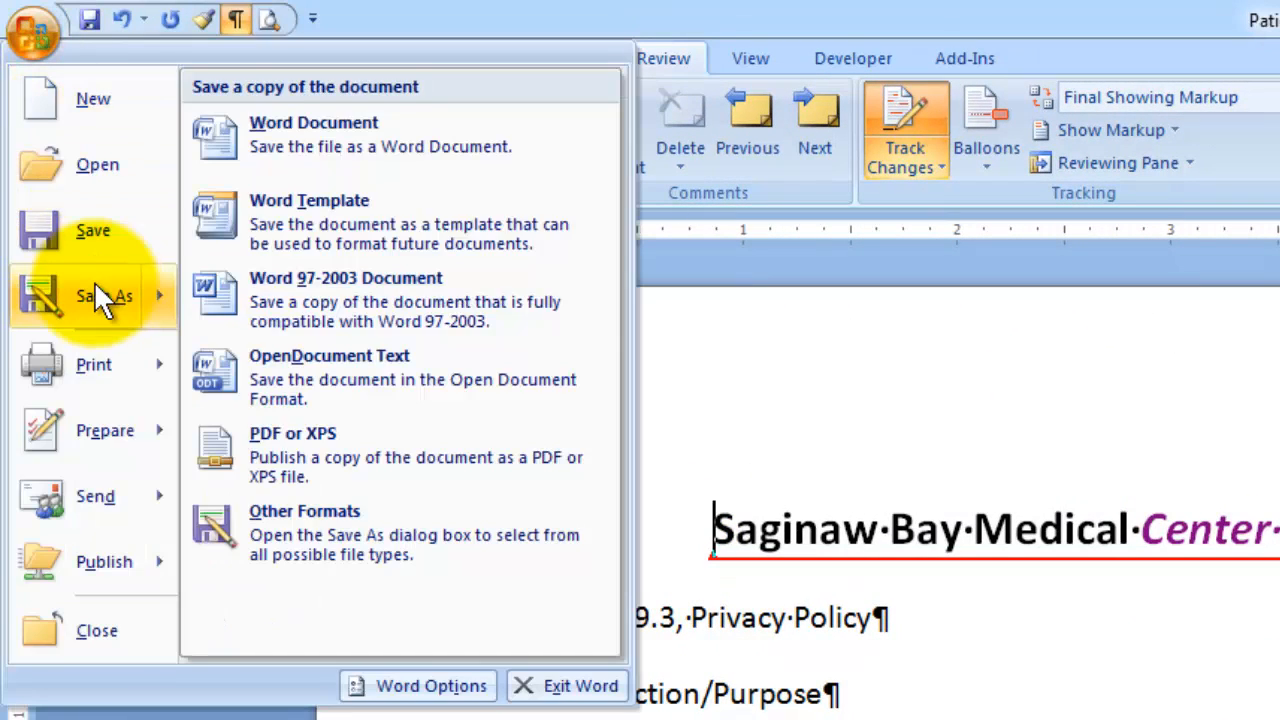
pyautogui.click(443, 137)
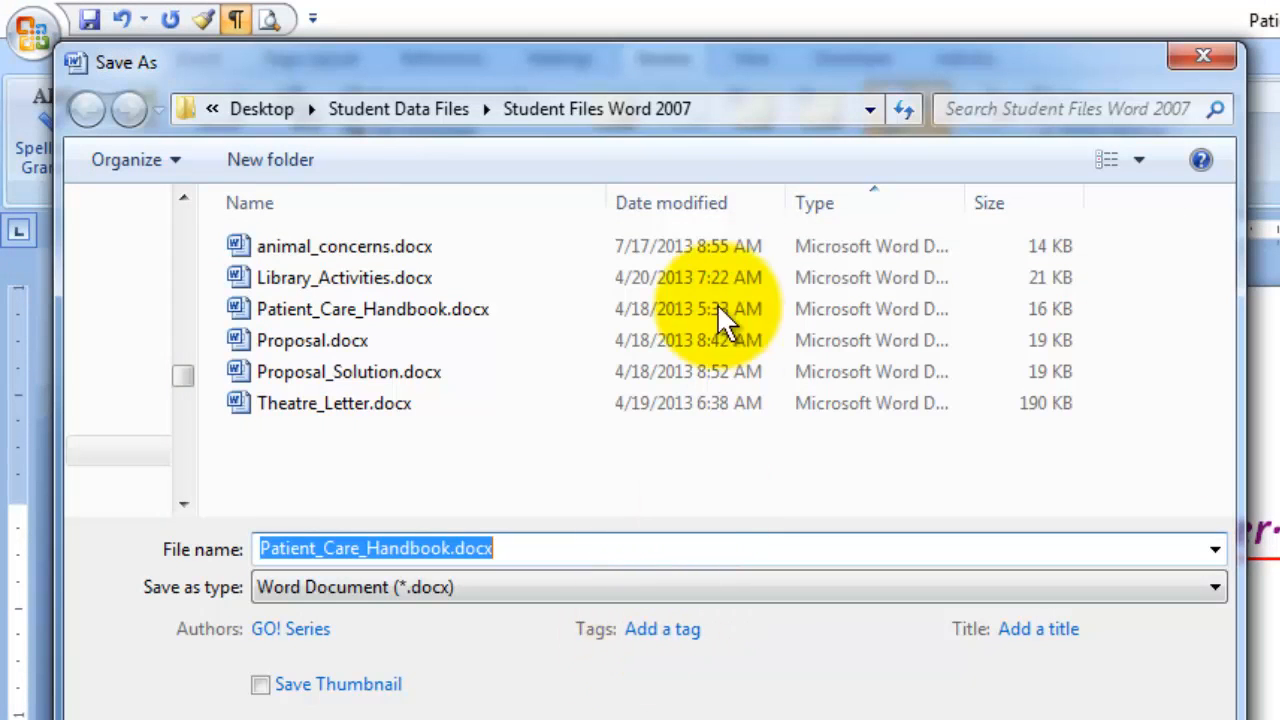
pyautogui.click(399, 108)
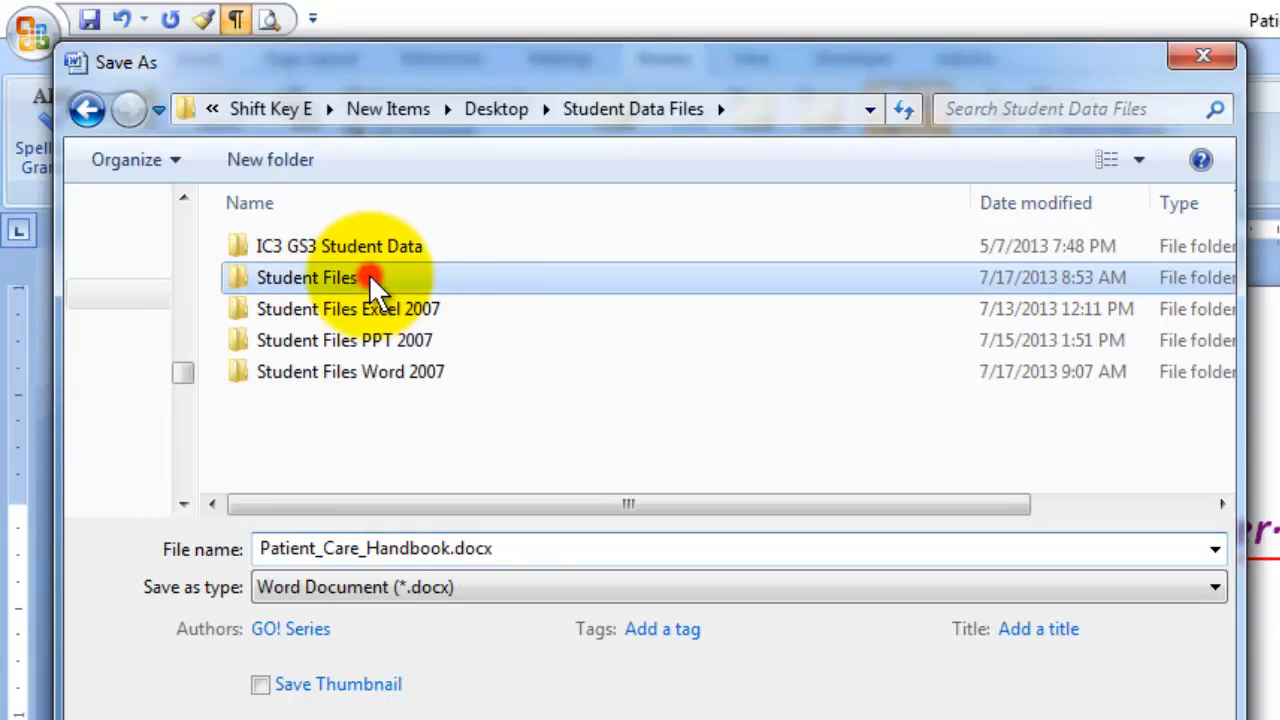
pyautogui.doubleClick(368, 279)
pyautogui.click(606, 545)
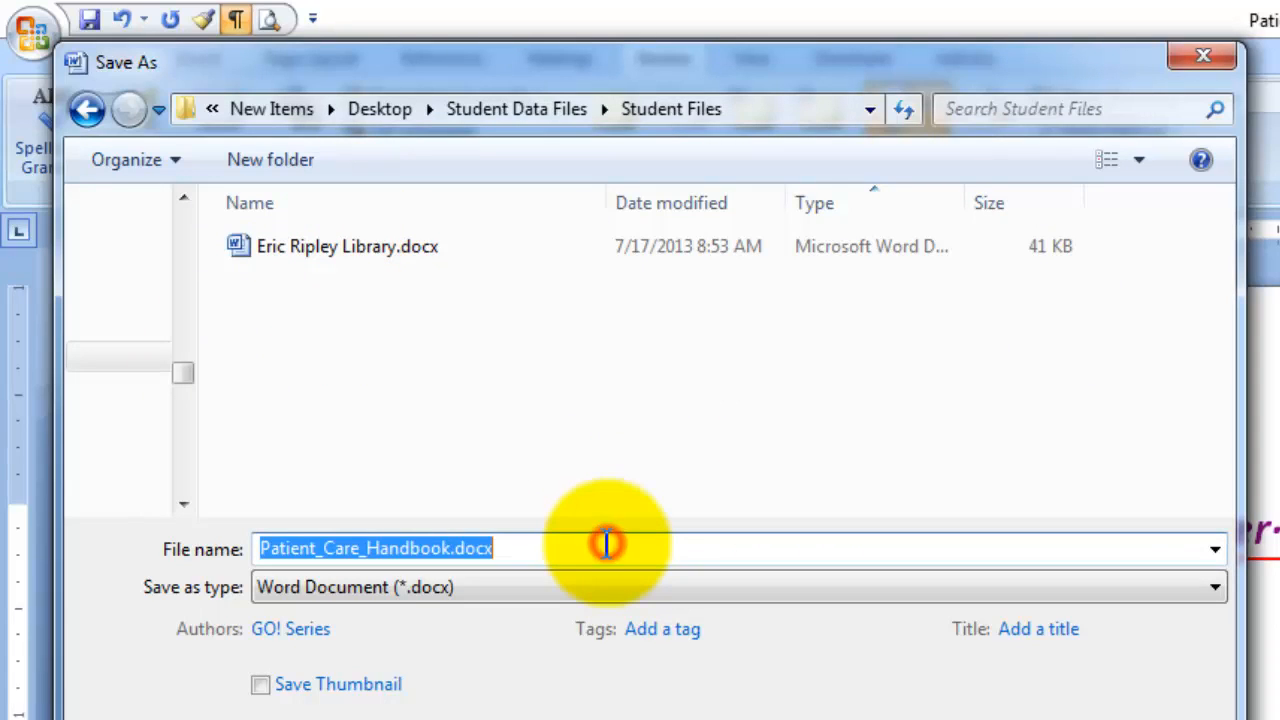
pyautogui.click(606, 545)
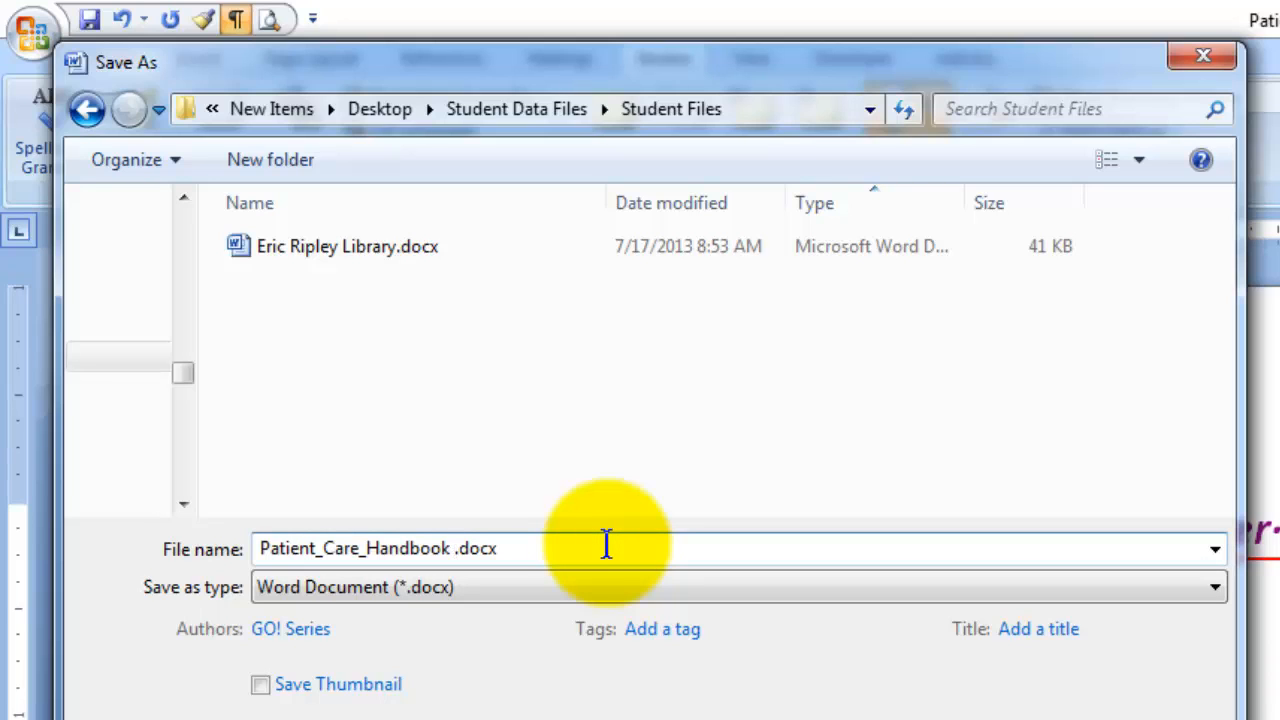
pyautogui.write('Eric Ripley')
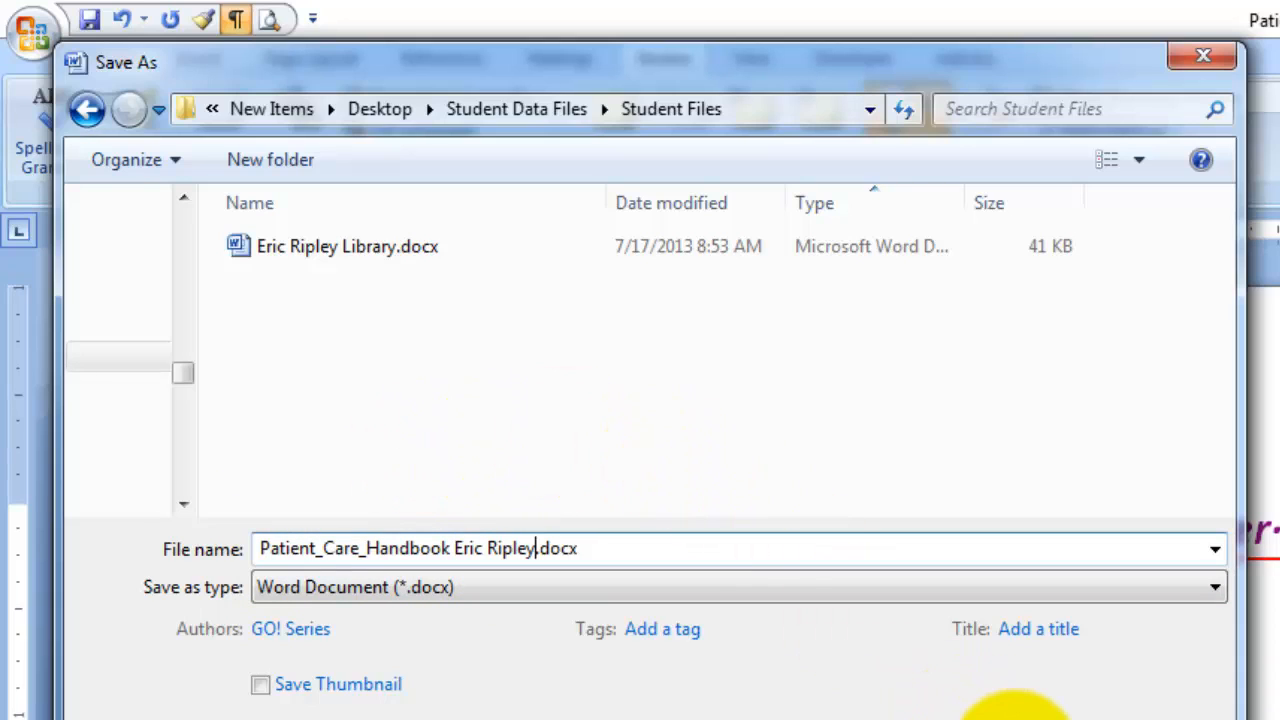
pyautogui.click(1015, 712)
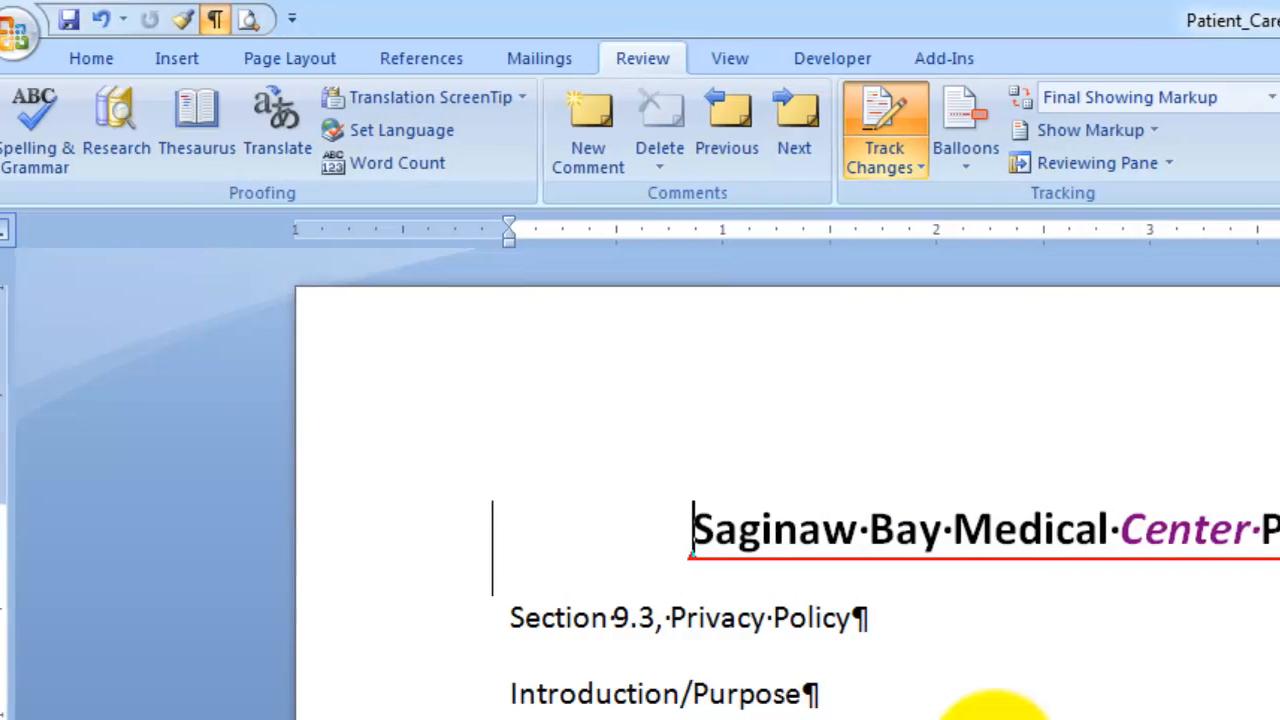